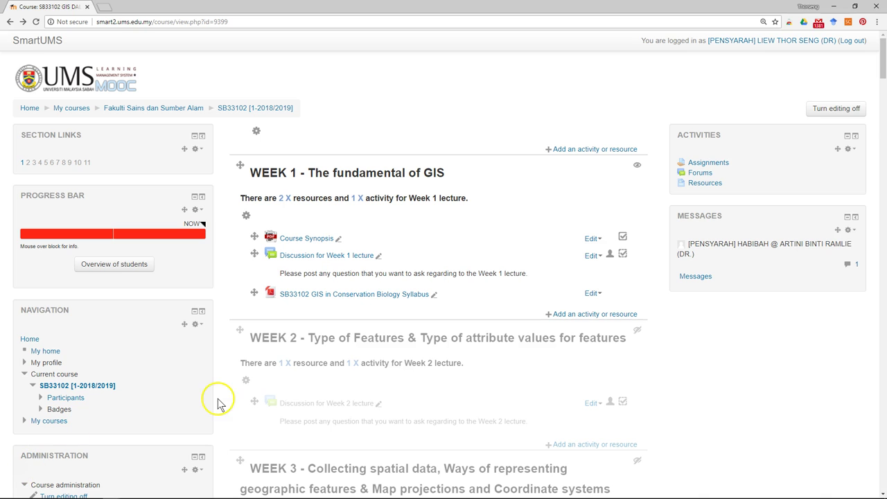
Open Grades for course SB33102 from Course administration in the Administration block
scroll(233, 409, "down", 3)
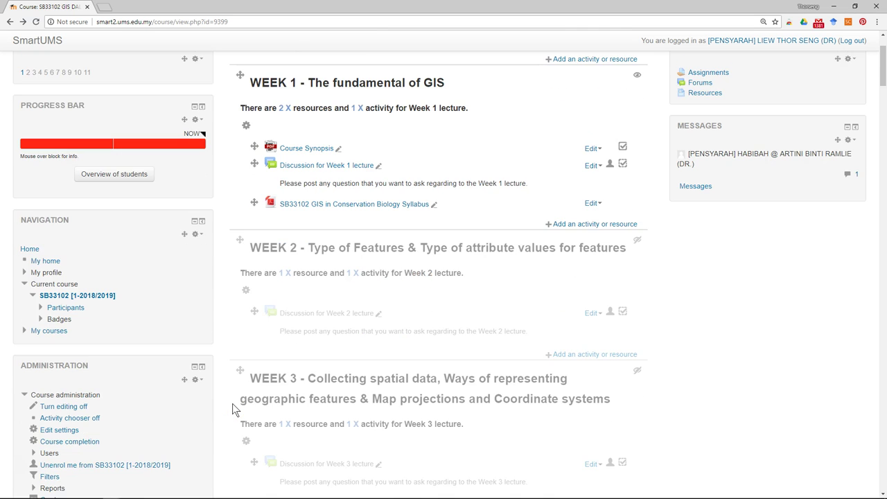
scroll(233, 407, "down", 1)
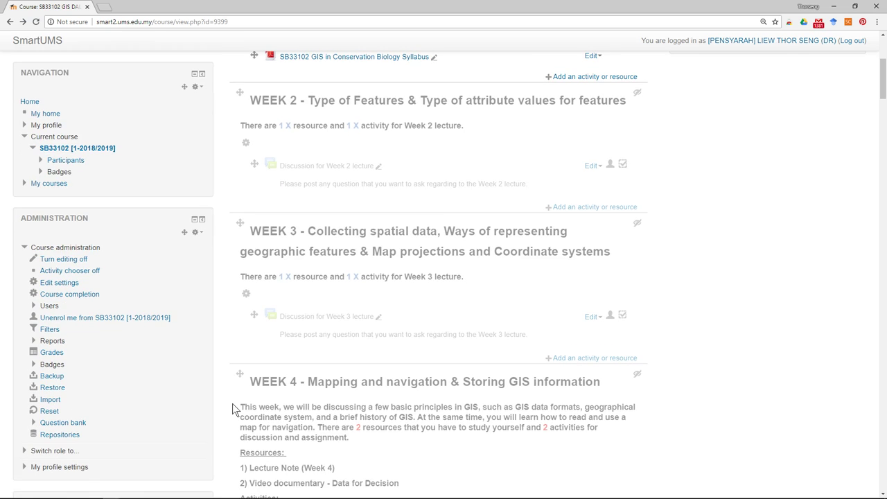
left_click(51, 354)
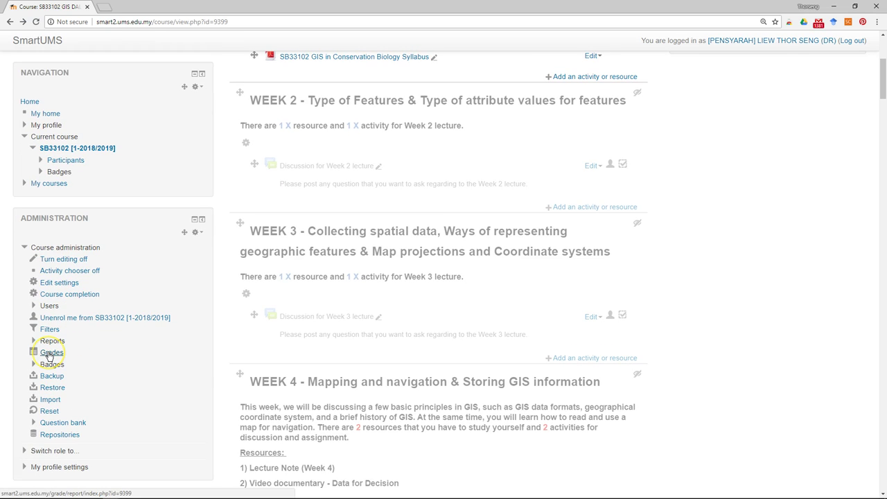
left_click(49, 355)
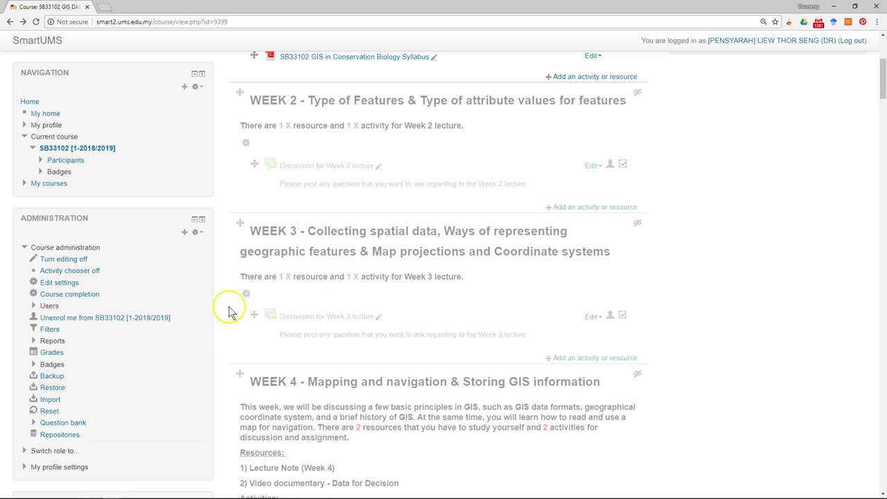
left_click(56, 381)
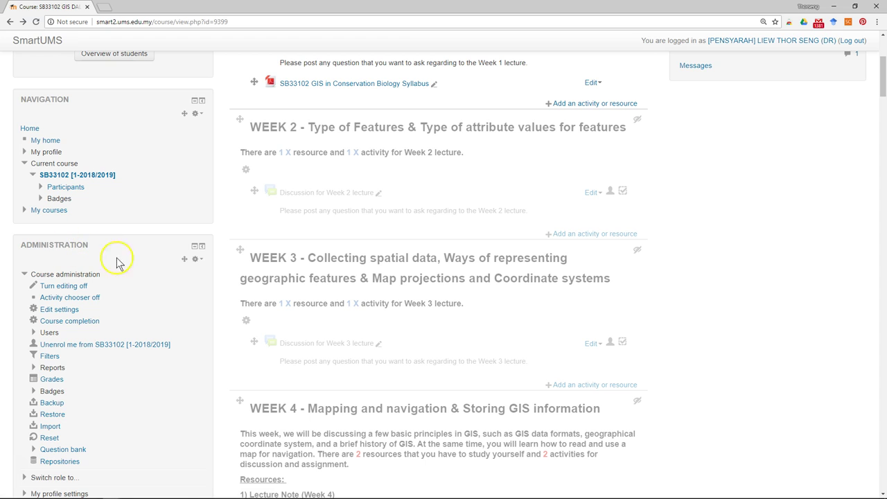
left_click(53, 381)
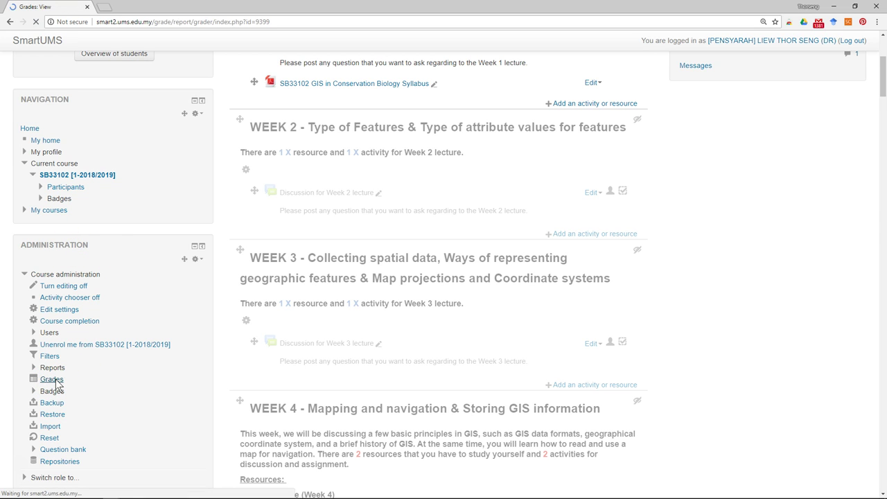
Switch the SB33102 gradebook to the User report view
left_click(250, 272)
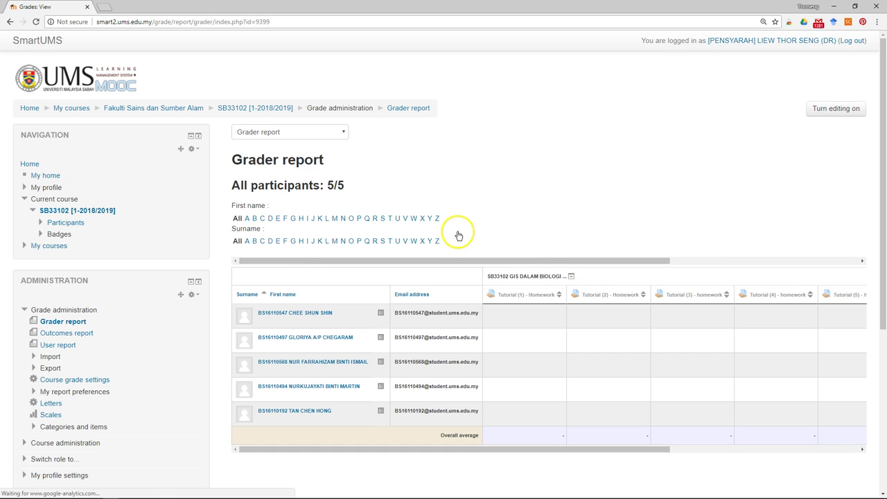
scroll(558, 276, "down", 2)
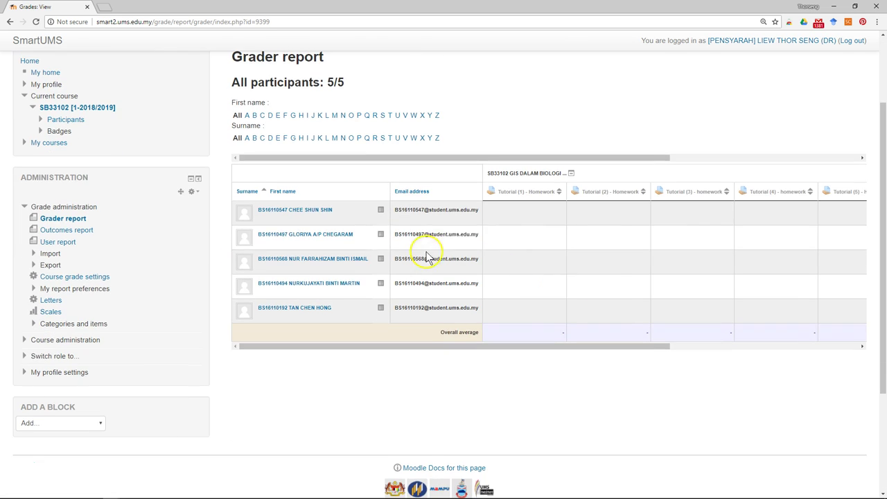
left_click_drag(542, 348, 356, 372)
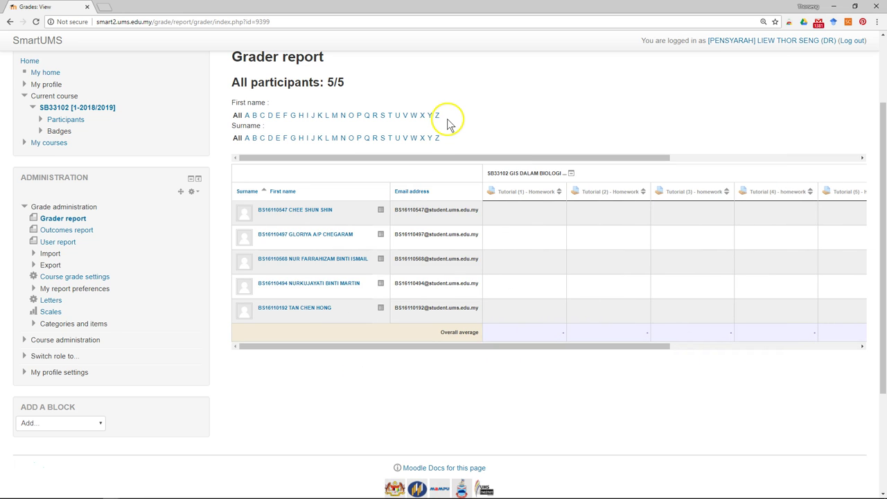
scroll(446, 123, "up", 2)
left_click(314, 136)
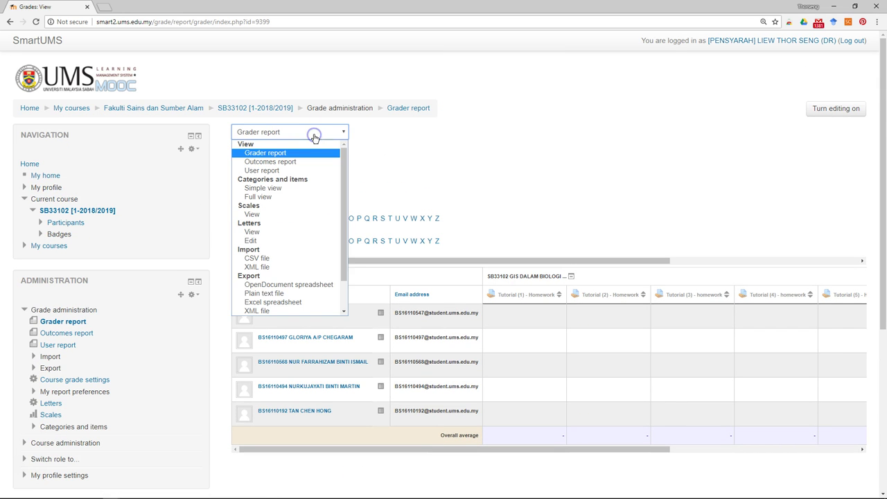
left_click(298, 172)
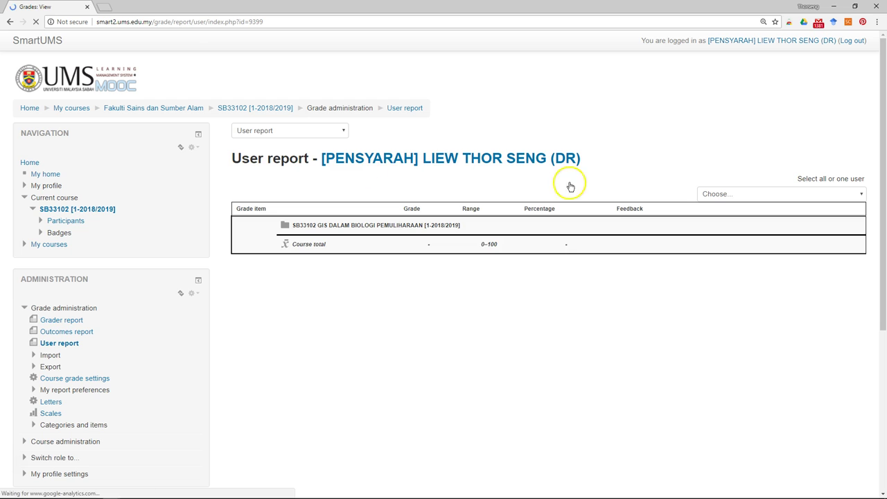
Show the user report for the first student, whose course total is blank out of 0–100
left_click(768, 196)
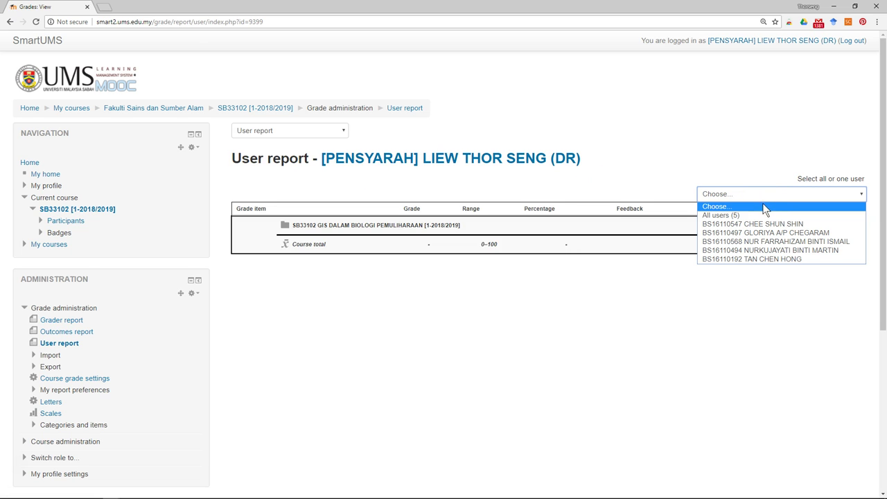
left_click(754, 224)
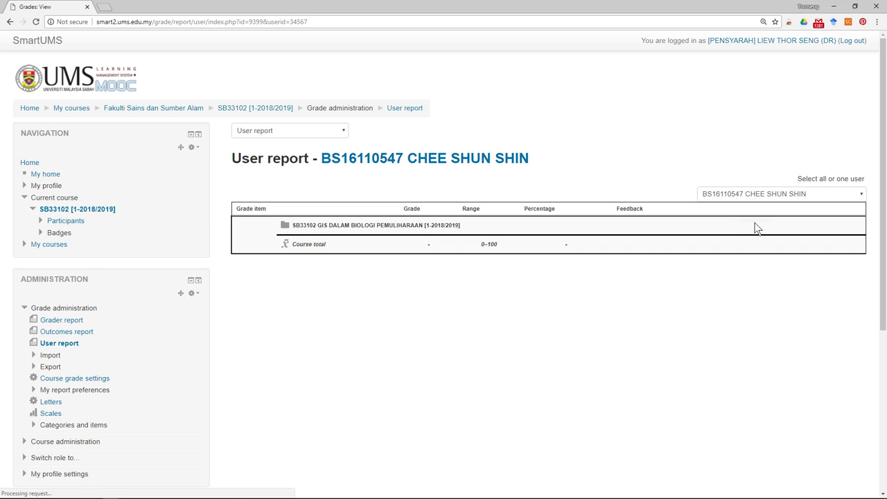
left_click(777, 195)
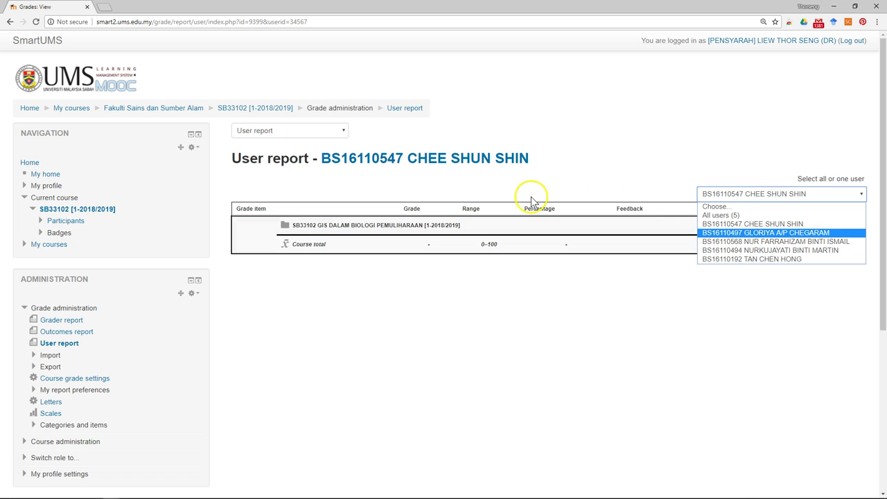
left_click(293, 132)
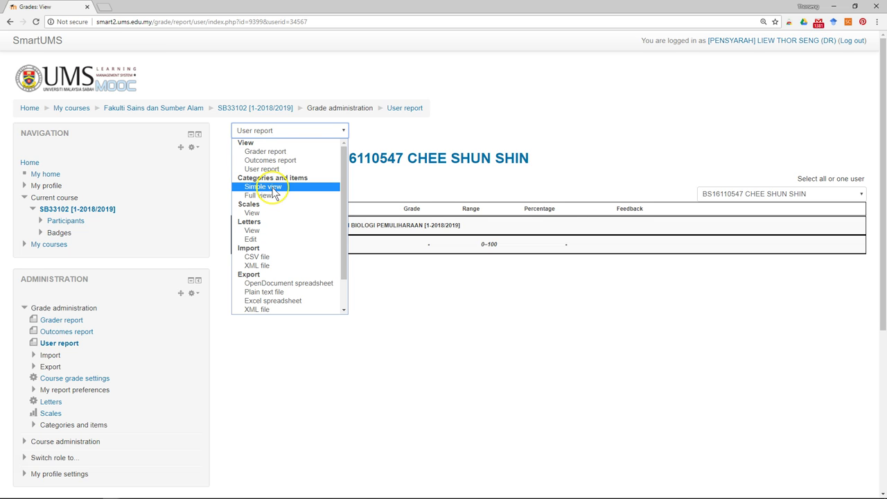
From the Categories and items Simple view, start a new grade category form
left_click(275, 188)
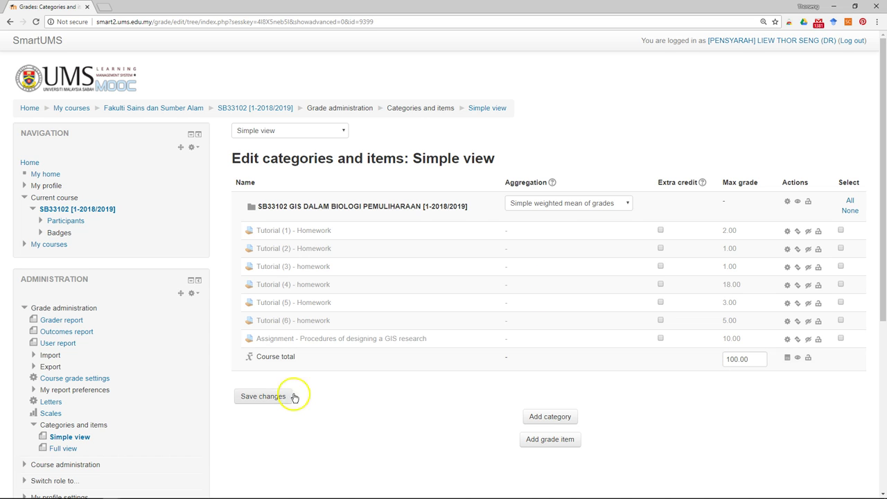
left_click(551, 420)
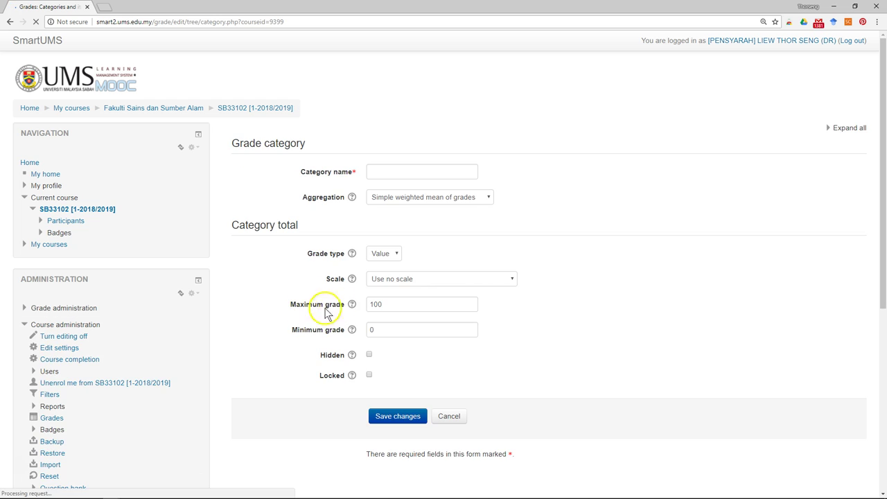
Create a grade category named 'Tutorial' with a maximum grade of 30
left_click(378, 172)
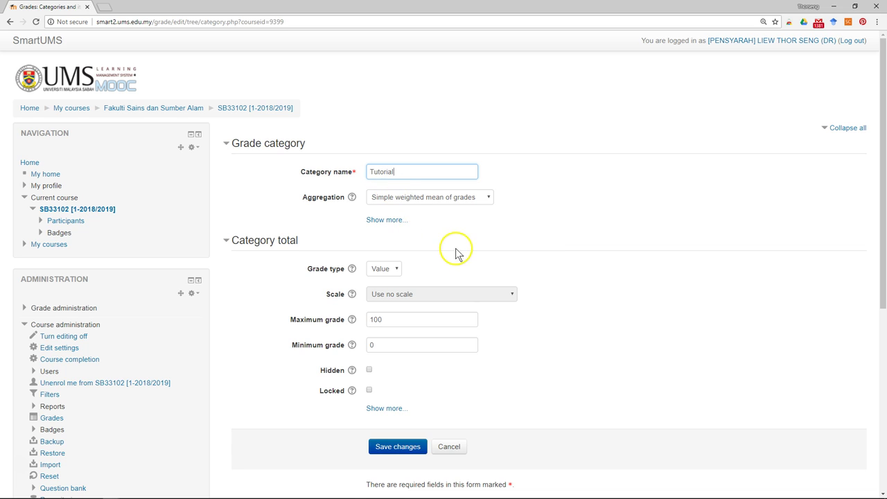
left_click(433, 240)
scroll(434, 240, "down", 1)
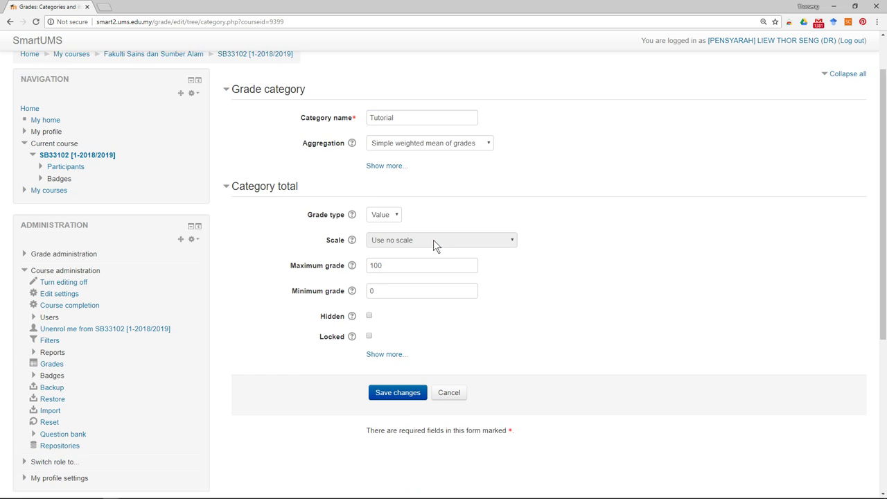
left_click_drag(387, 253, 310, 244)
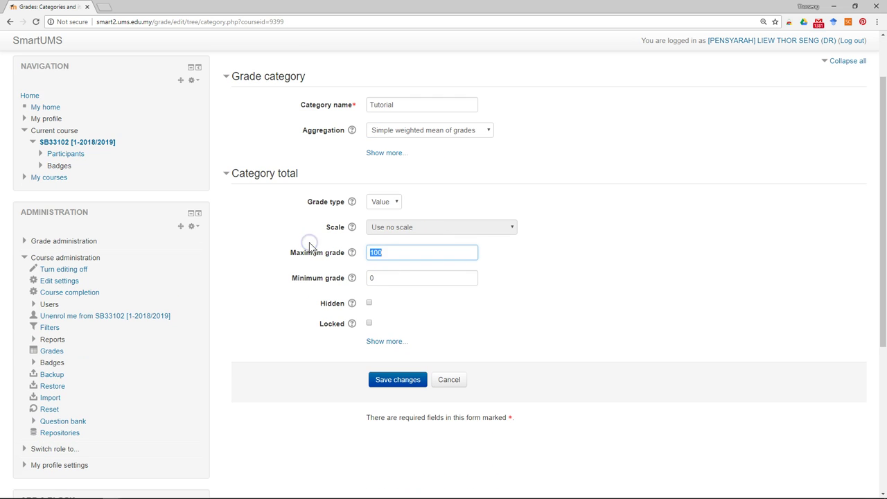
type("30")
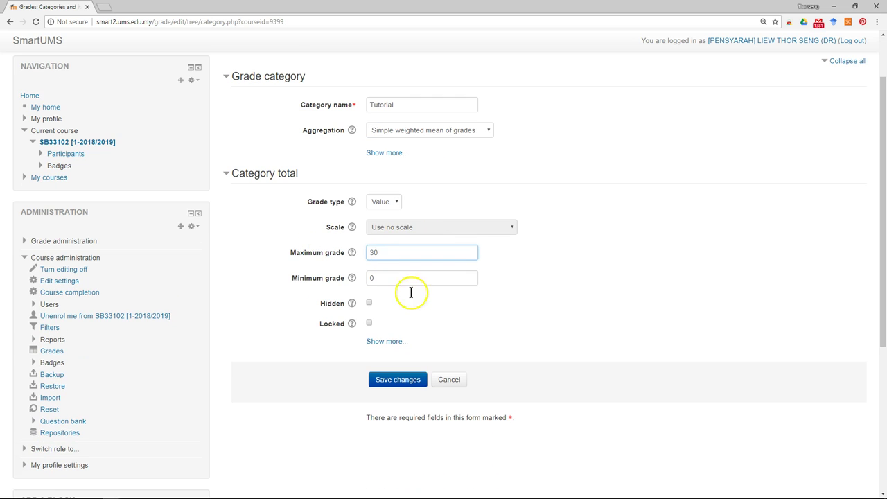
left_click(399, 385)
left_click(398, 385)
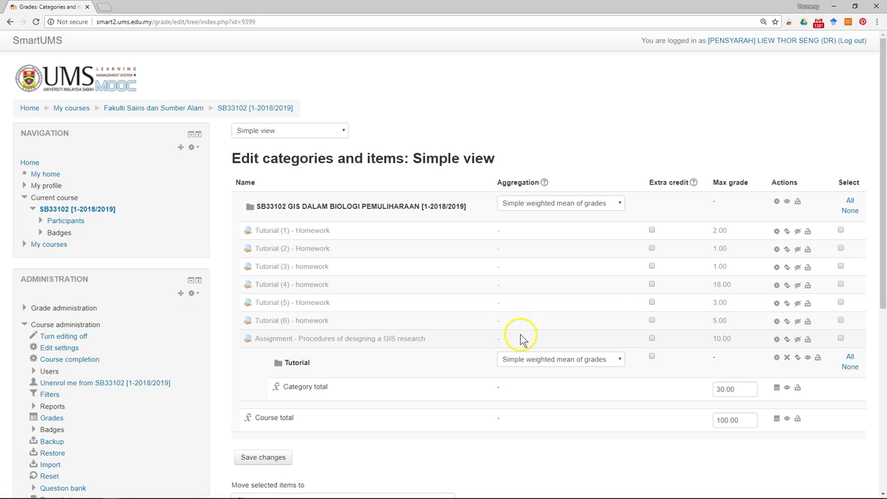
Move the Tutorial (1)–(6) homework items into the Tutorial category
left_click(787, 232)
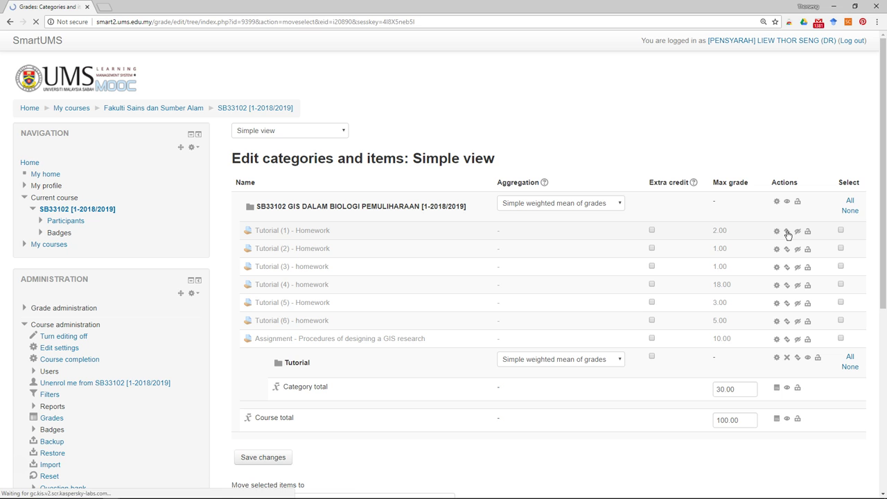
scroll(445, 345, "down", 2)
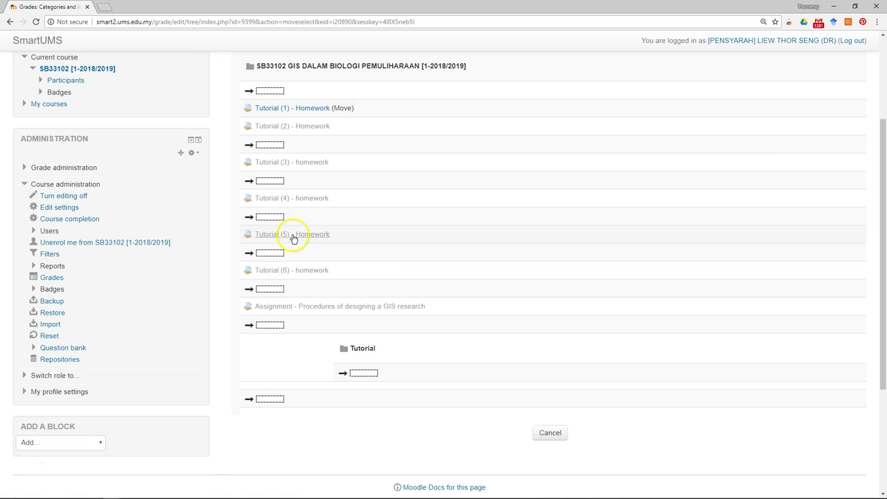
left_click(364, 375)
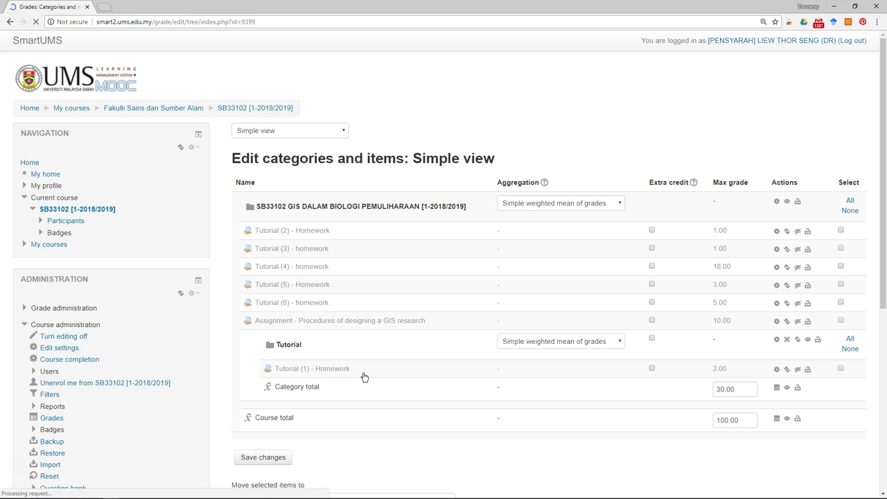
left_click(787, 231)
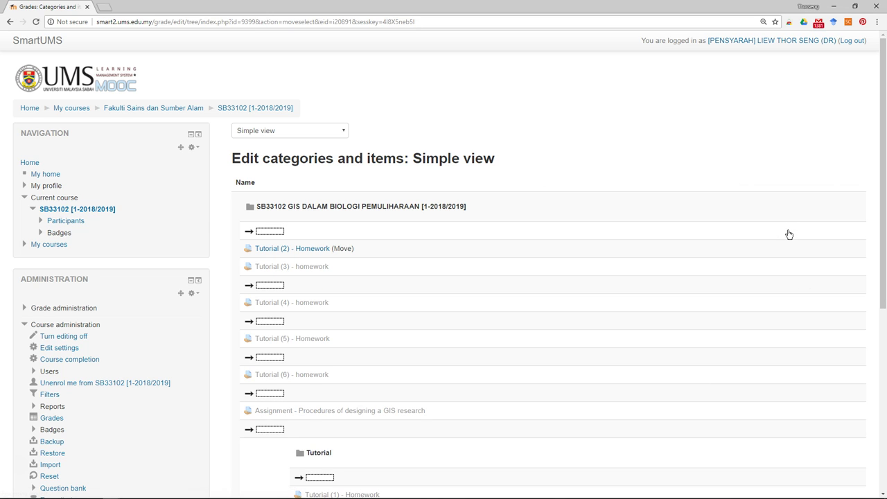
scroll(330, 454, "down", 2)
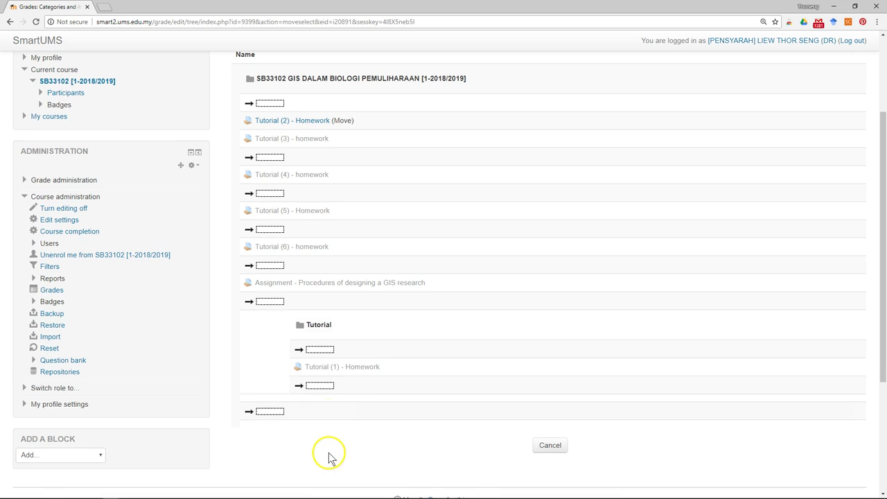
left_click(321, 386)
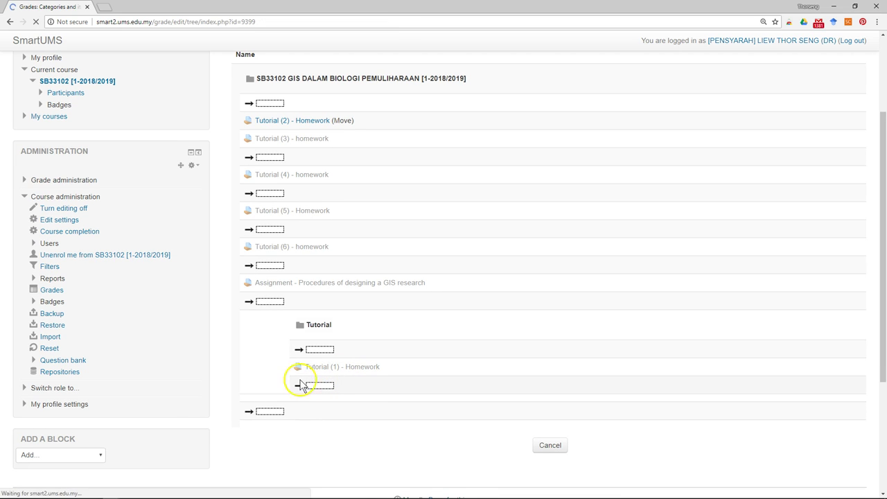
left_click(787, 232)
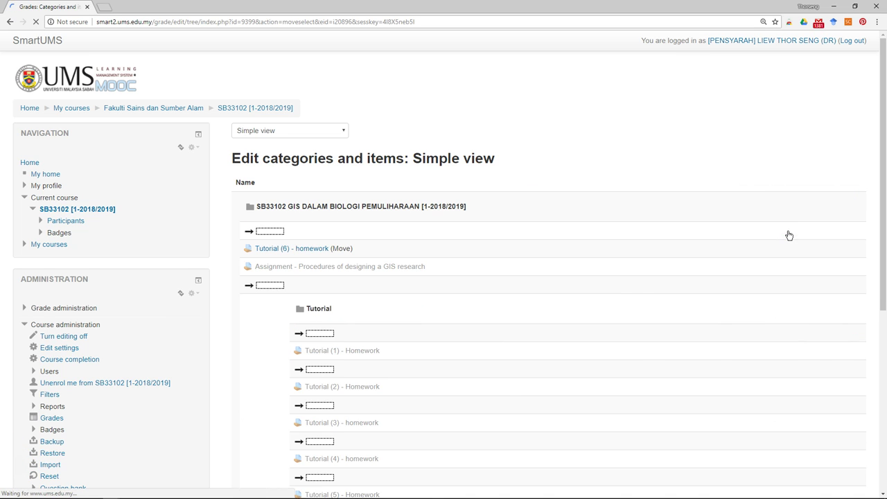
scroll(525, 397, "down", 2)
scroll(525, 397, "down", 3)
left_click(318, 221)
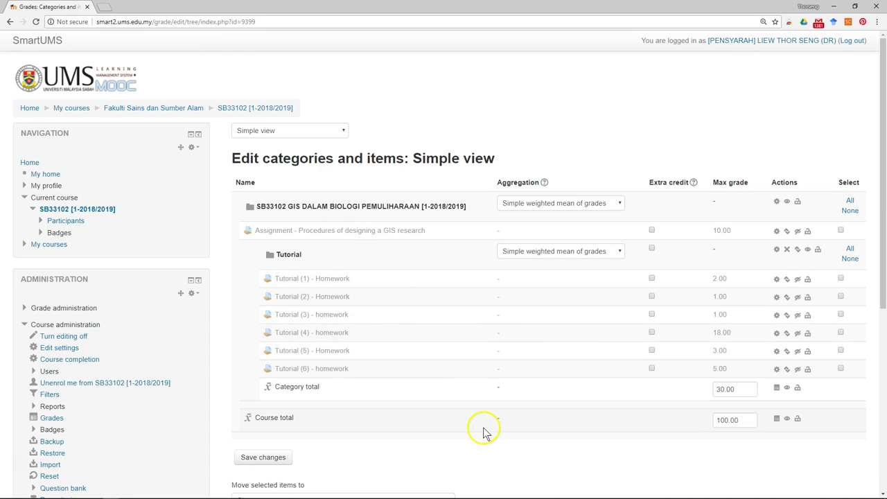
scroll(483, 432, "down", 2)
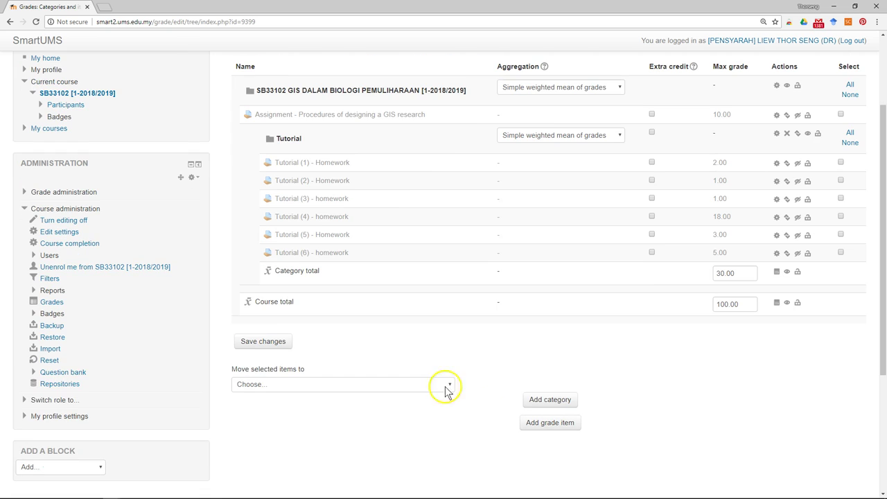
Add a grade category named 'Assignment' with the default 100 total
left_click(553, 401)
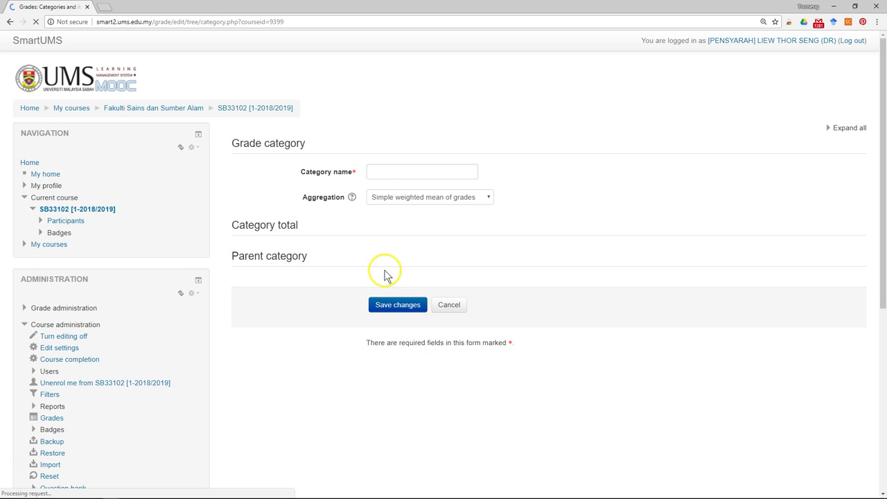
left_click(379, 170)
type("Assign")
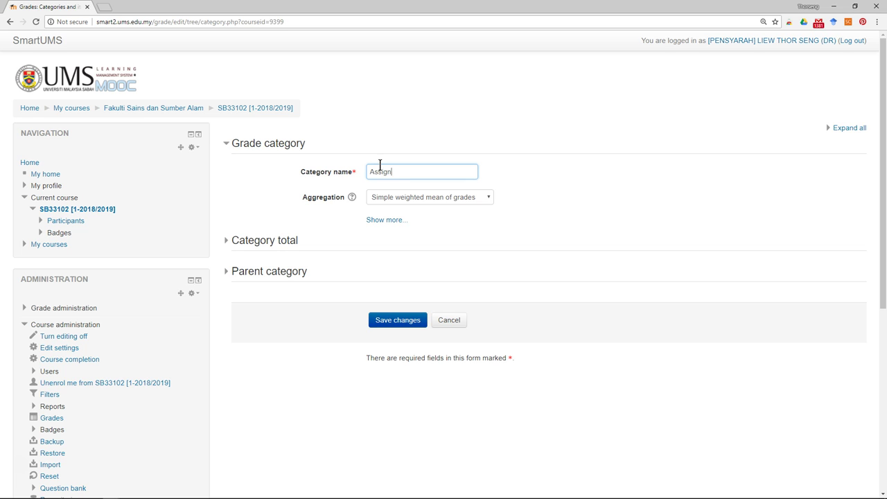
type("ment")
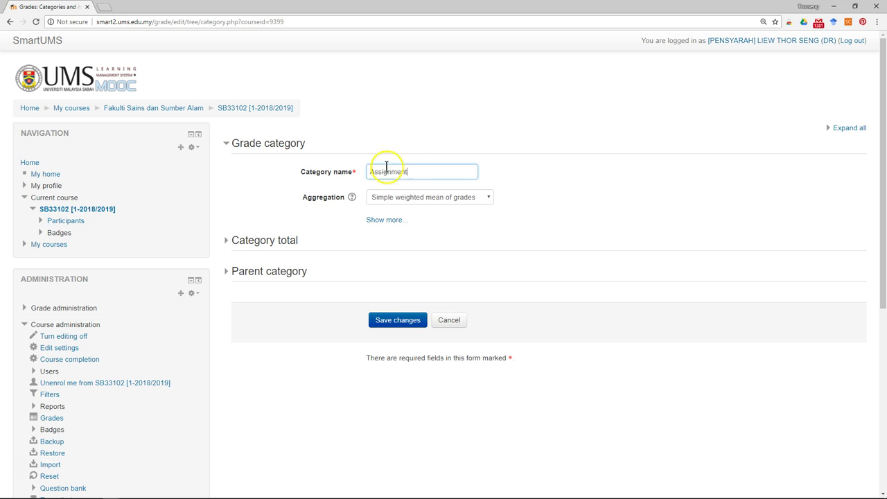
left_click(393, 325)
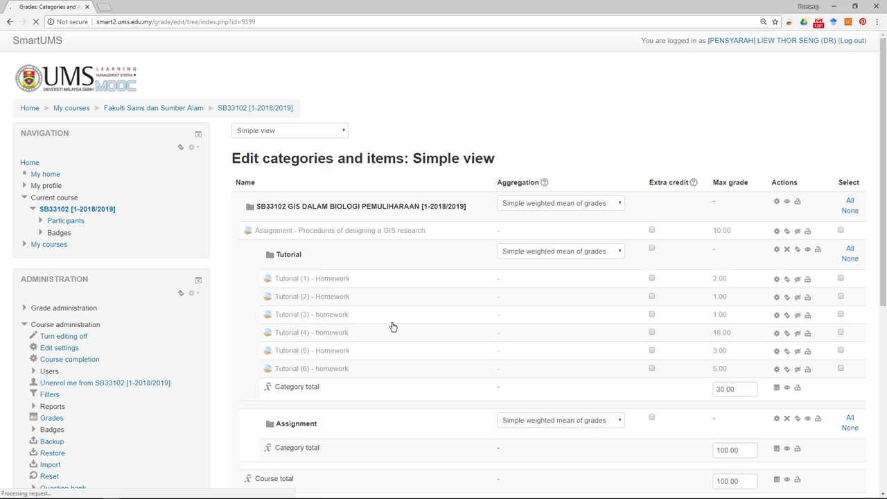
Move the GIS research assignment item into the Assignment category
scroll(416, 305, "down", 1)
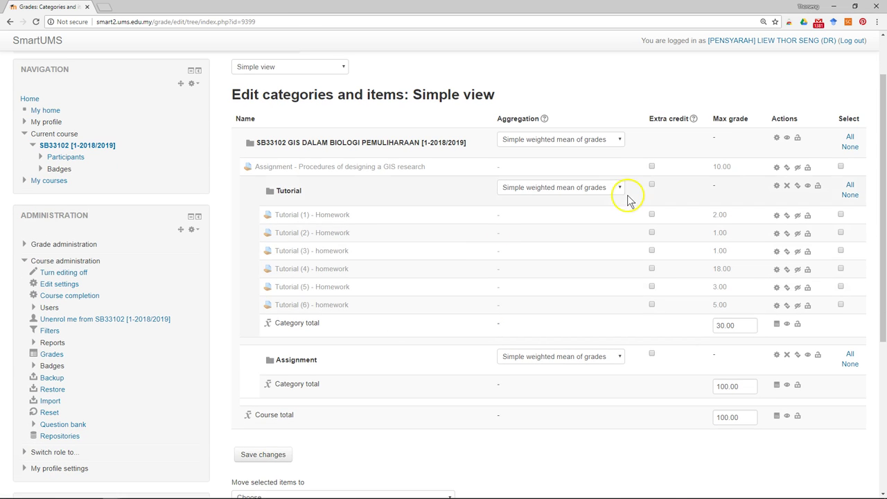
left_click(787, 167)
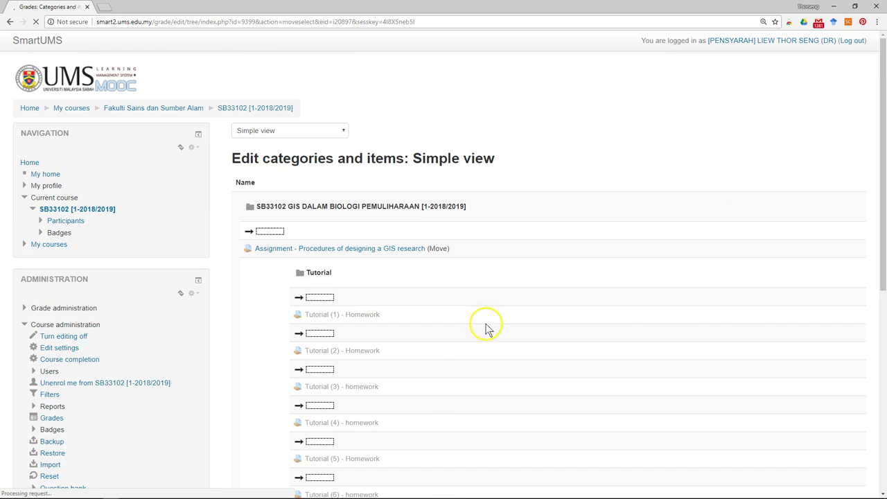
scroll(425, 416, "down", 3)
scroll(429, 416, "down", 1)
left_click(321, 352)
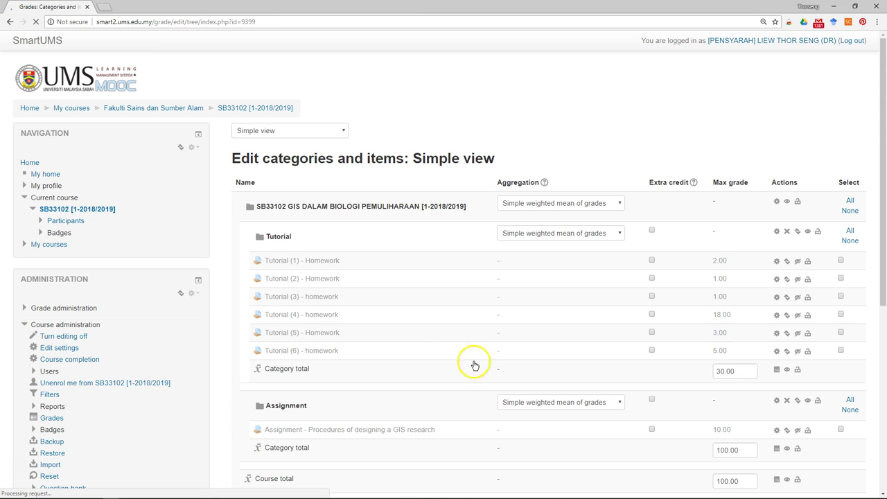
Set the Assignment category total's maximum grade to 10 and save
scroll(693, 339, "down", 2)
left_click(747, 329)
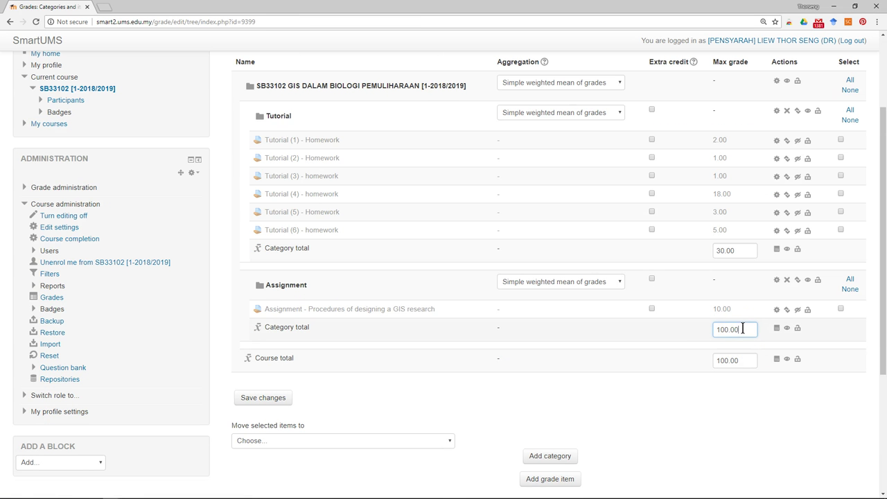
left_click_drag(728, 330, 681, 338)
type("10")
left_click(742, 306)
left_click(743, 252)
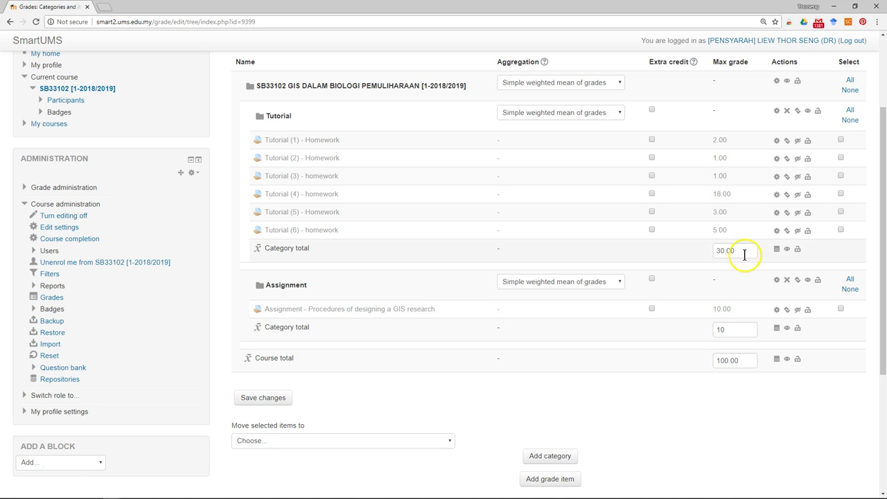
left_click(734, 361)
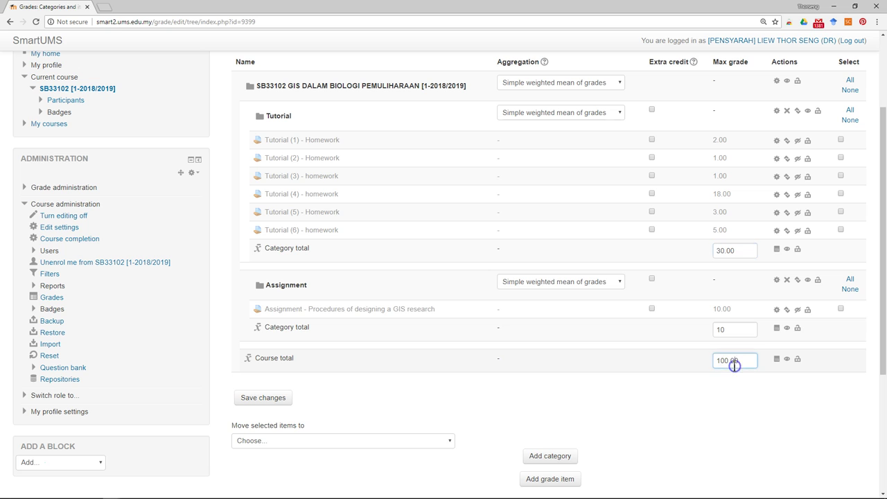
left_click(776, 280)
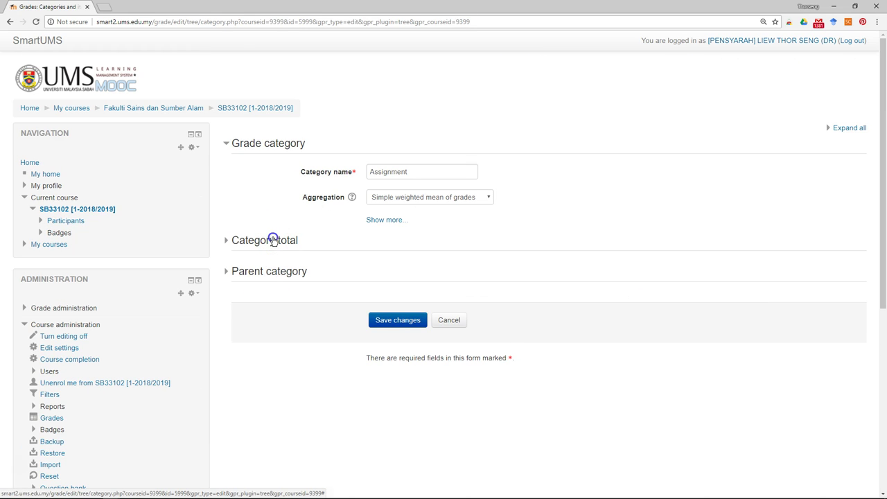
left_click(273, 239)
double_click(375, 319)
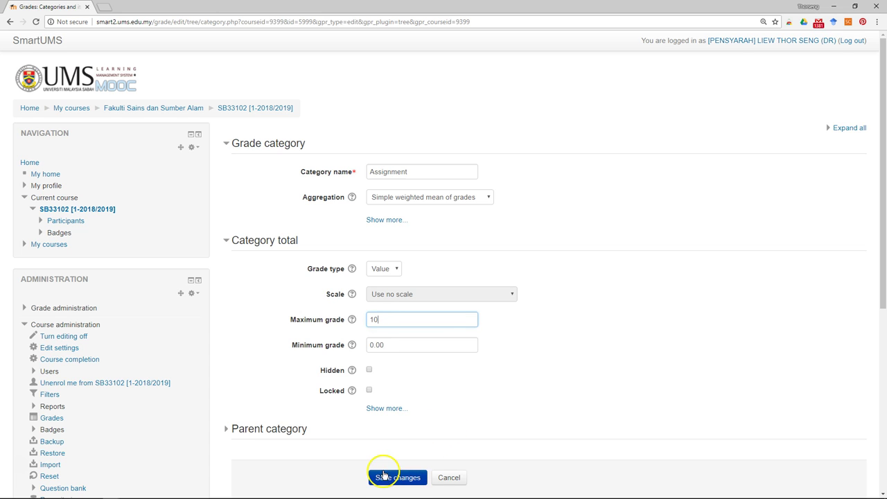
left_click(381, 478)
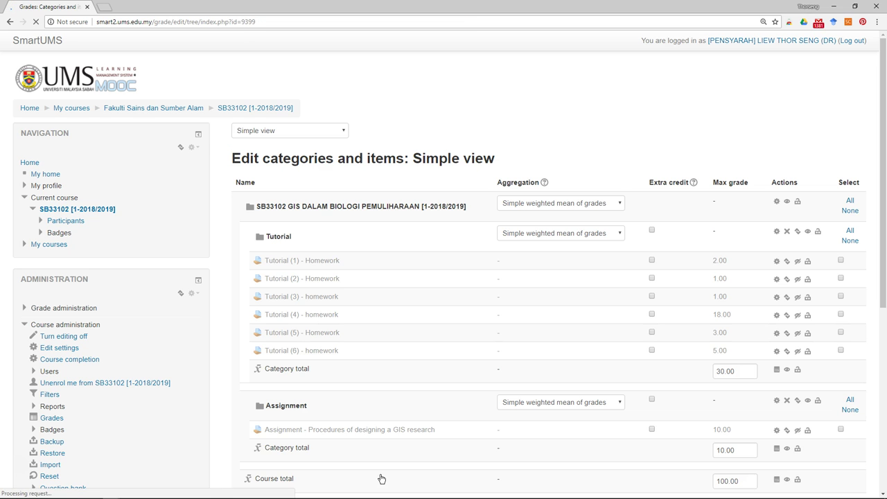
Make Tutorial (1)–(5) homework and the GIS research assignment visible to students
scroll(527, 428, "down", 3)
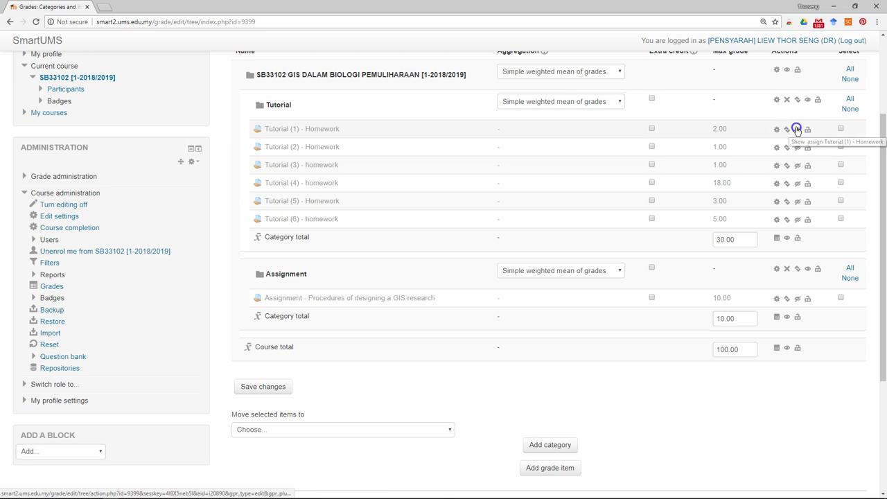
left_click(797, 148)
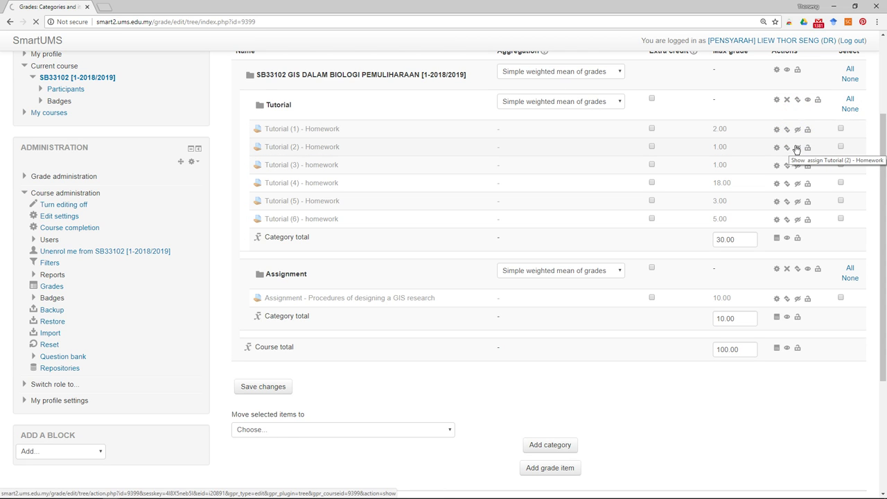
left_click(796, 288)
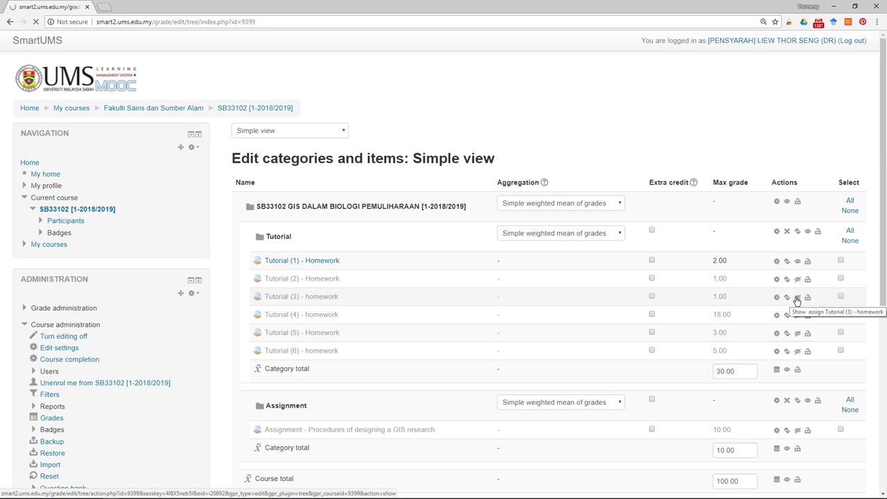
left_click(797, 299)
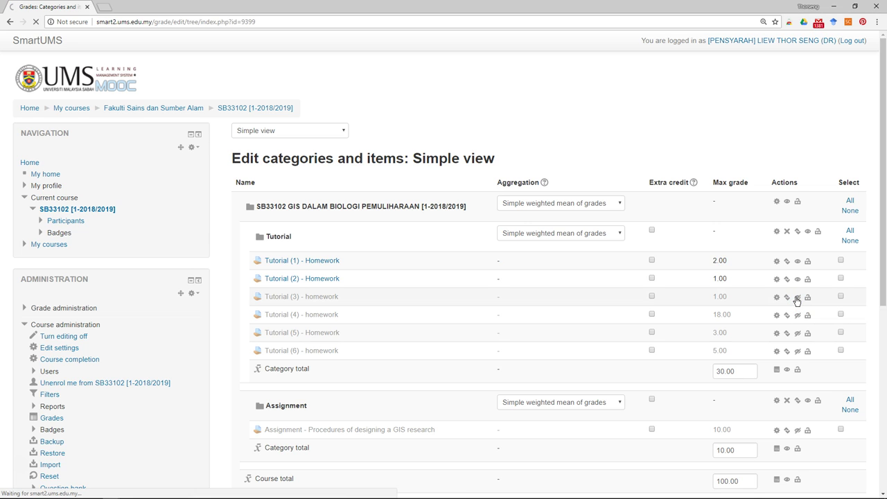
left_click(797, 315)
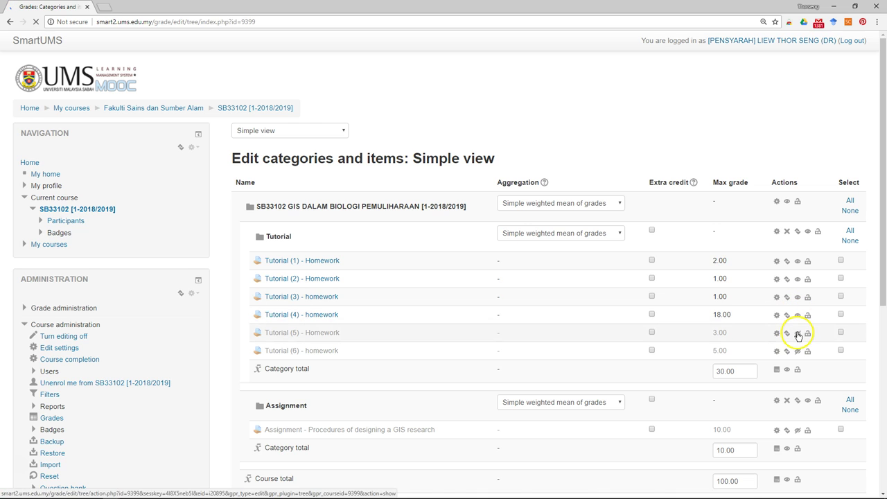
left_click(797, 334)
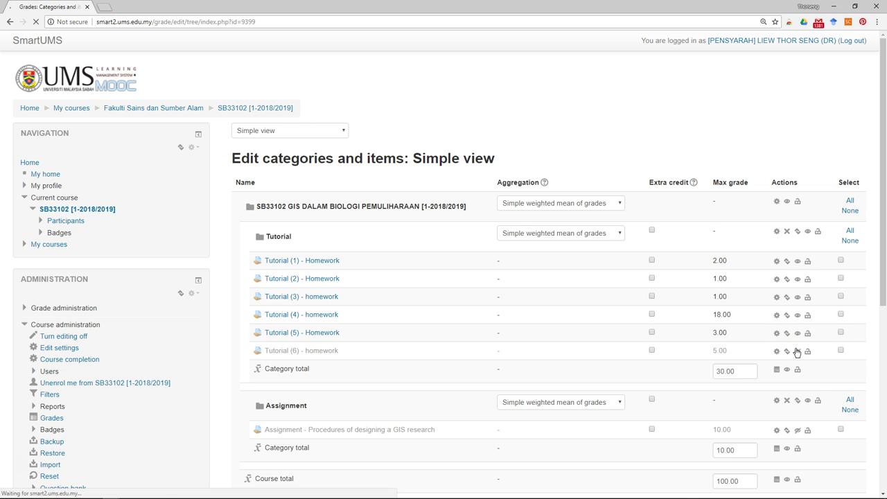
scroll(795, 351, "down", 1)
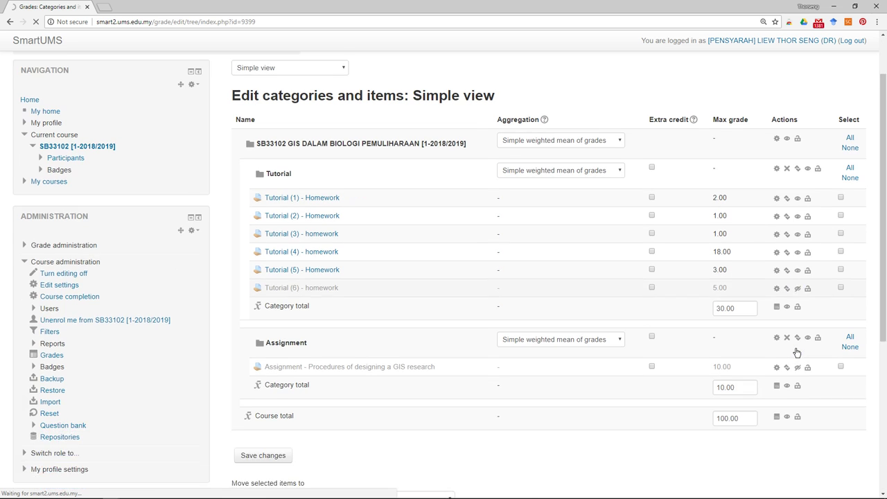
left_click_drag(785, 354, 661, 365)
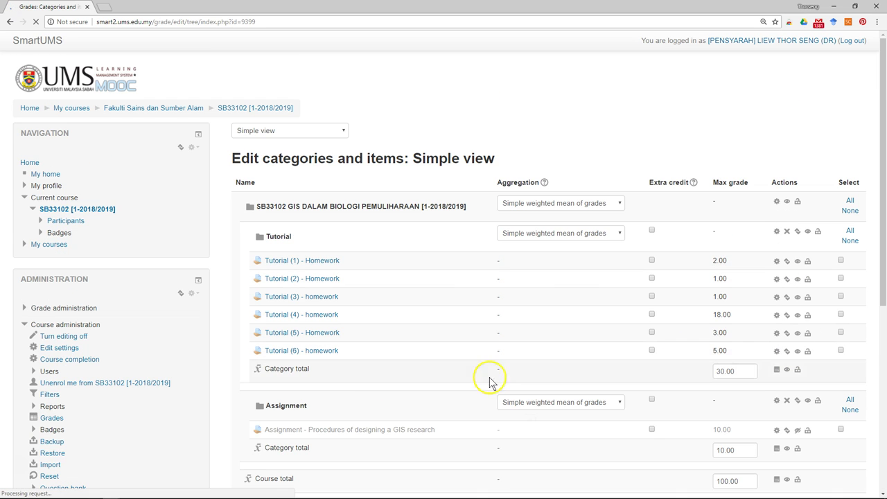
left_click(798, 430)
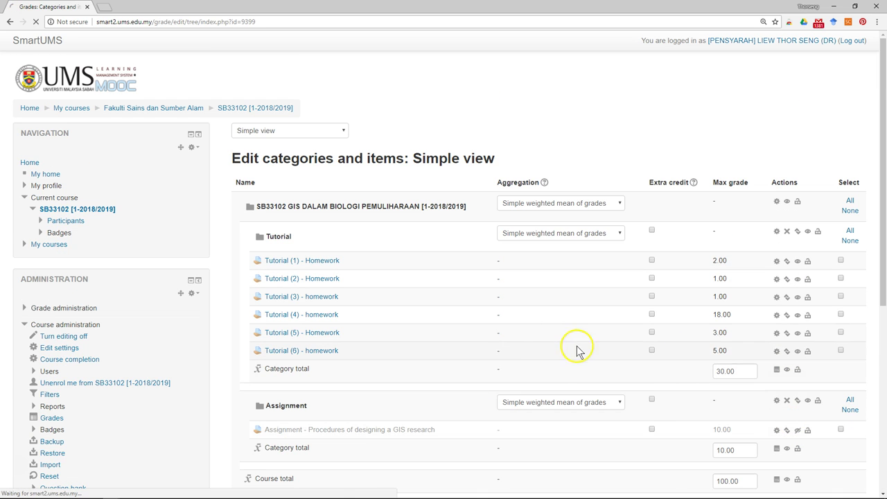
scroll(515, 352, "down", 3)
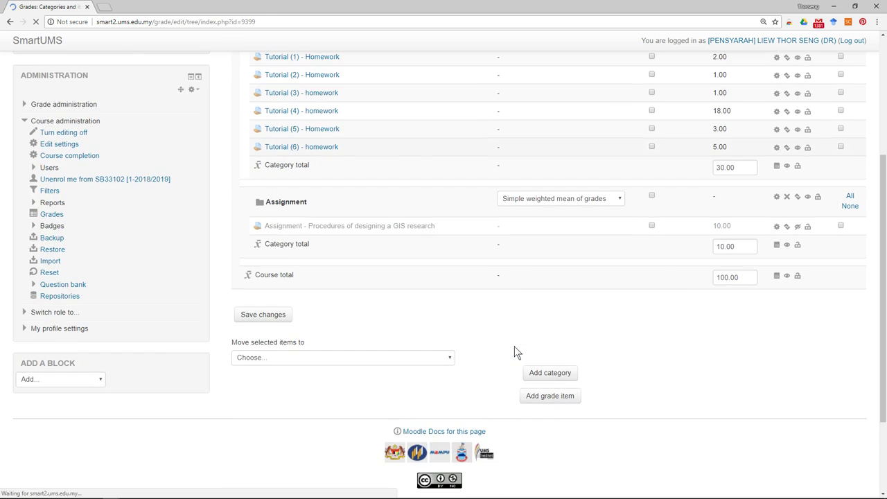
scroll(515, 352, "down", 3)
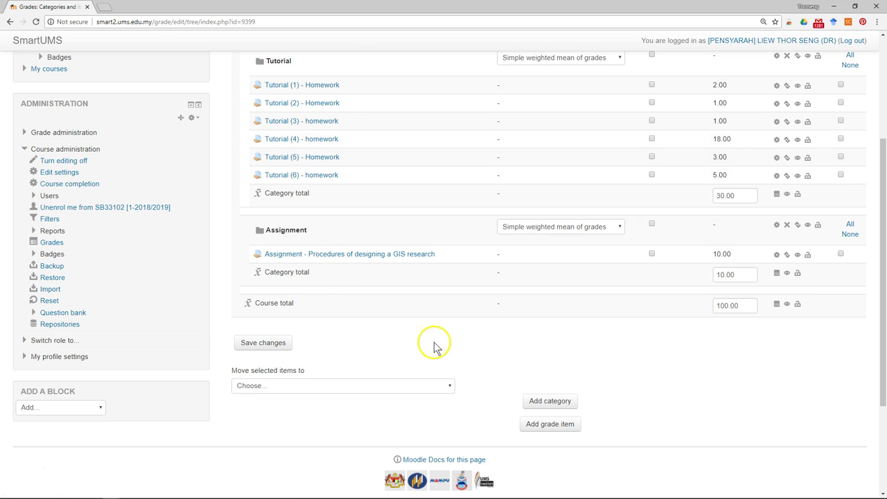
Add a grade category named 'Midterm Exam' with a maximum grade of 20
left_click(554, 407)
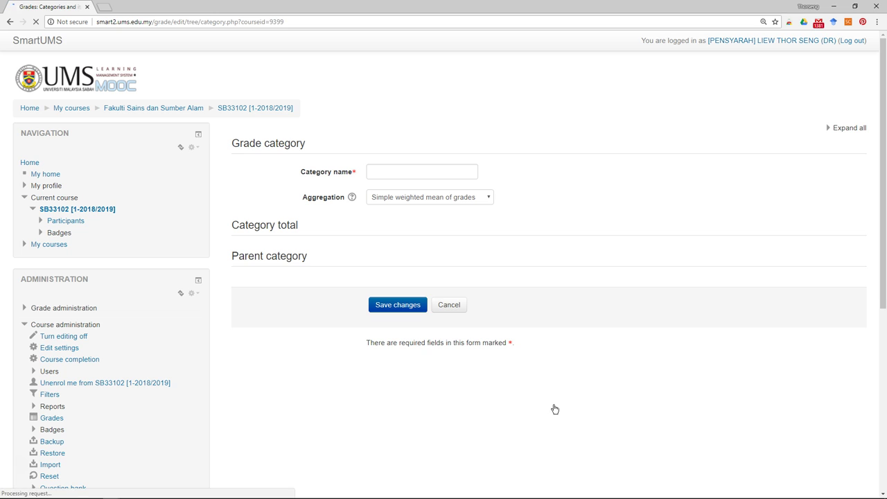
left_click(395, 166)
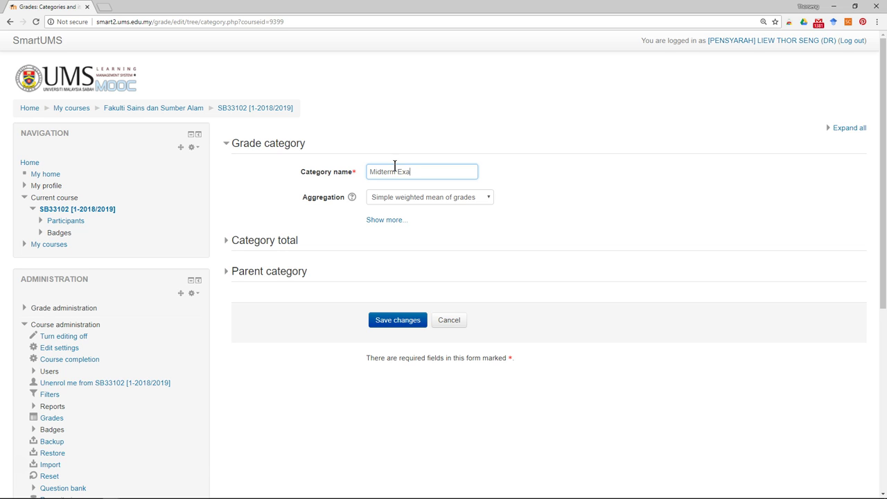
type("Midterm Exam")
left_click(258, 271)
left_click(257, 240)
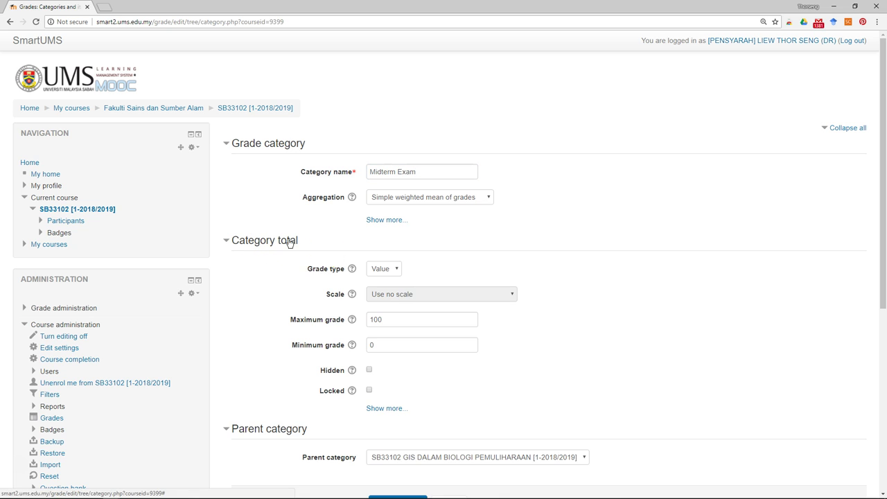
left_click_drag(388, 323, 294, 326)
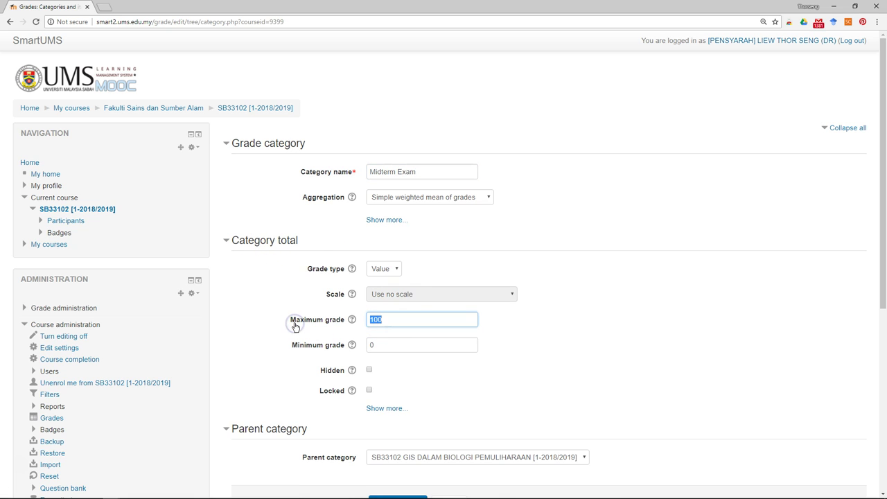
type("20")
scroll(432, 370, "down", 3)
left_click(383, 313)
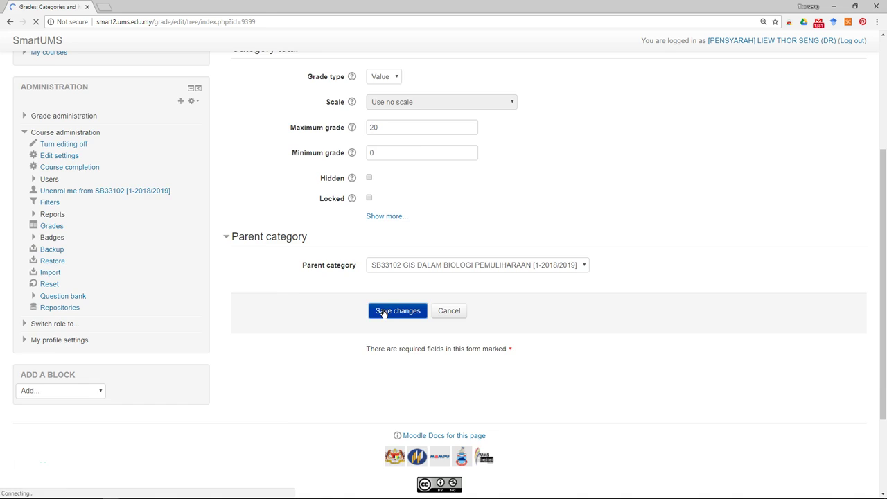
scroll(426, 356, "down", 2)
Add grade item Q1, worth a maximum of 8, to the Midterm Exam category
scroll(427, 356, "down", 1)
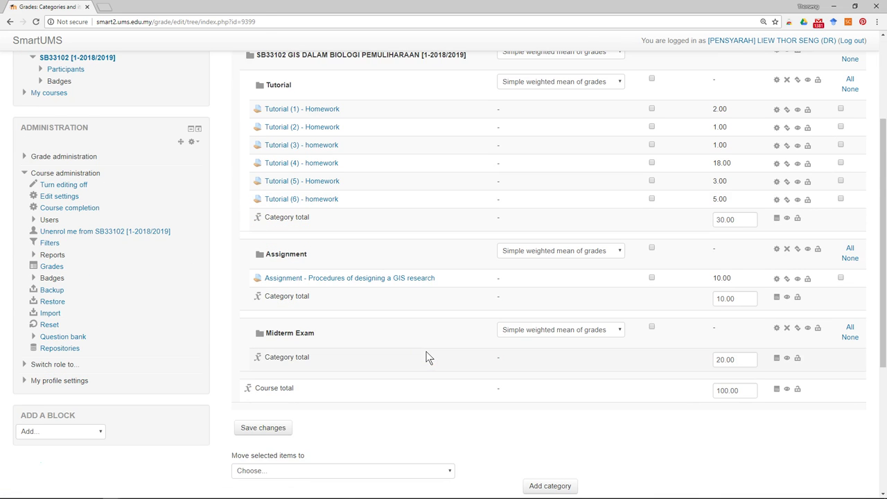
scroll(427, 356, "down", 1)
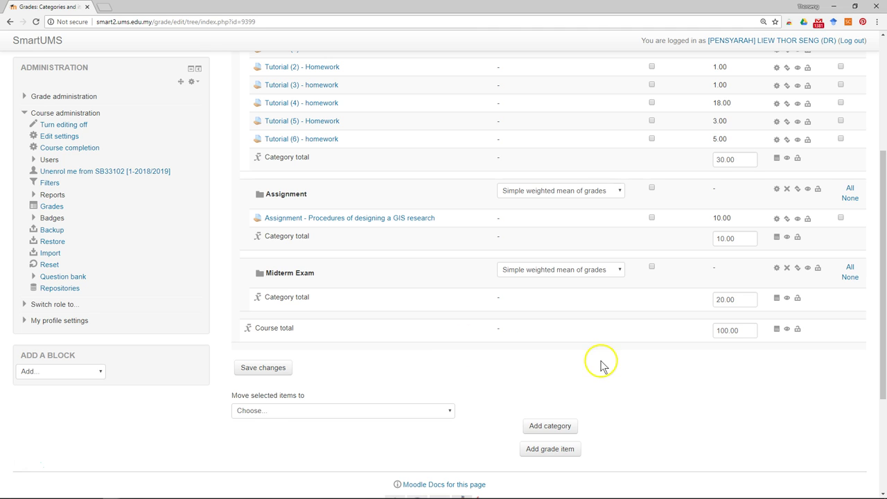
left_click(566, 454)
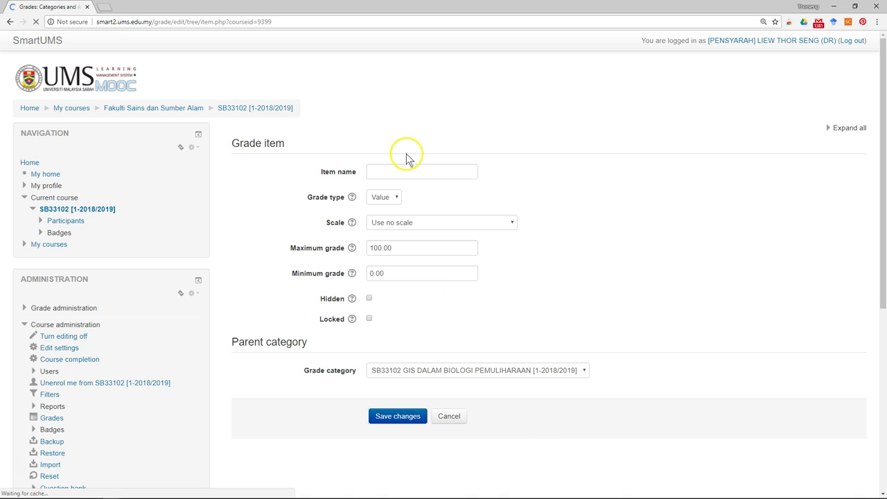
left_click(382, 172)
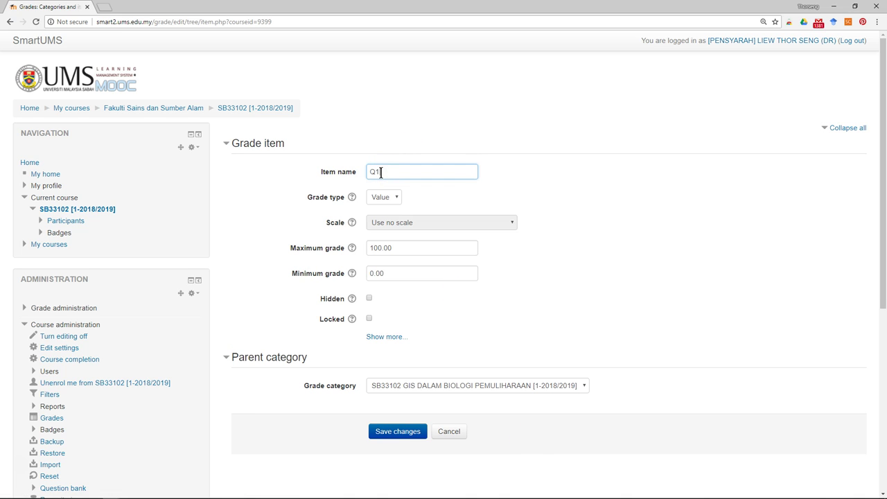
left_click(402, 248)
double_click(403, 248)
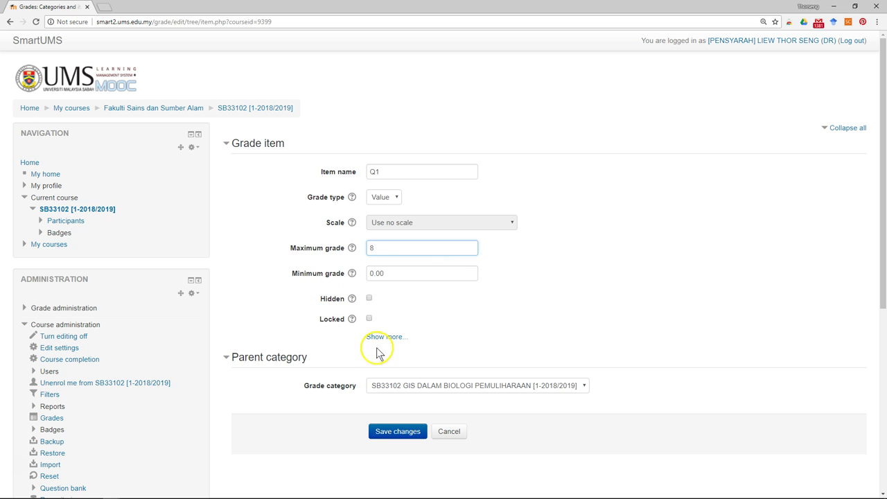
left_click(441, 388)
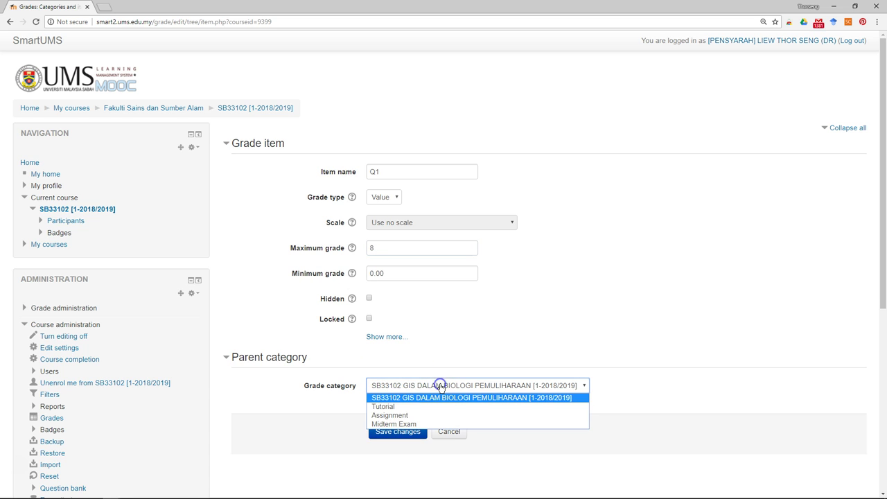
left_click(408, 423)
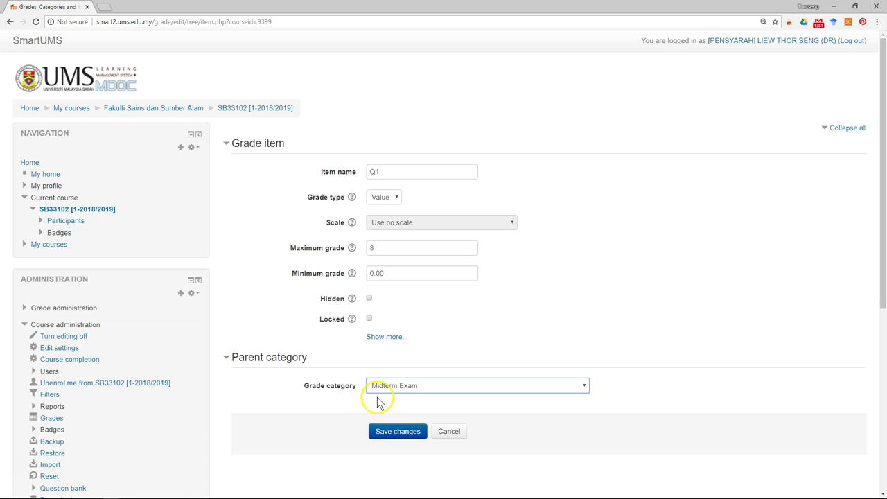
left_click(408, 437)
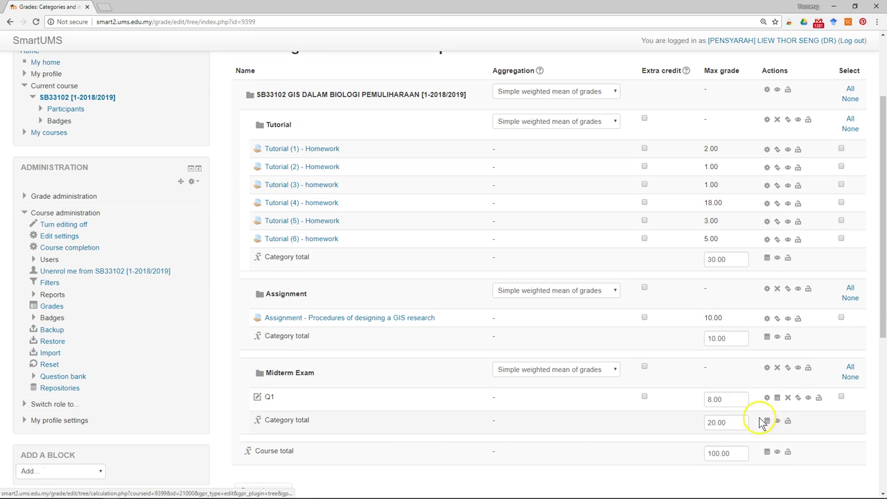
scroll(579, 447, "down", 3)
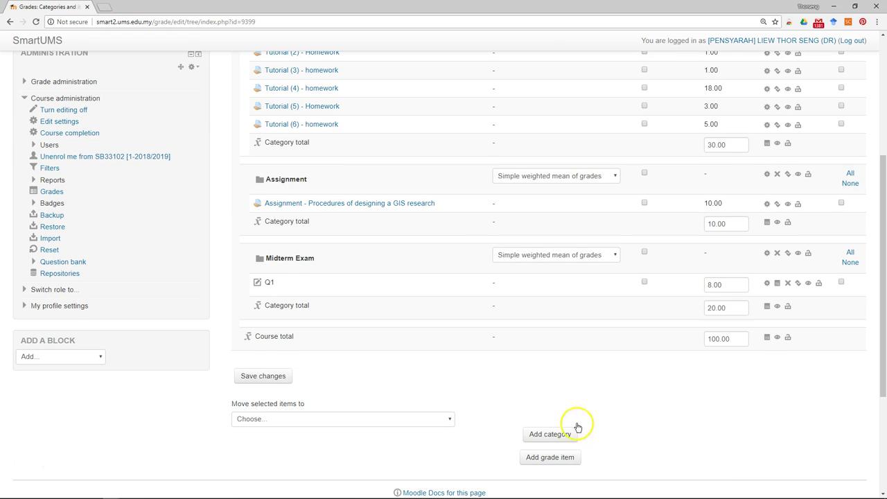
Add grade item Q2 with maximum grade 4 in the Midterm Exam category
left_click(546, 460)
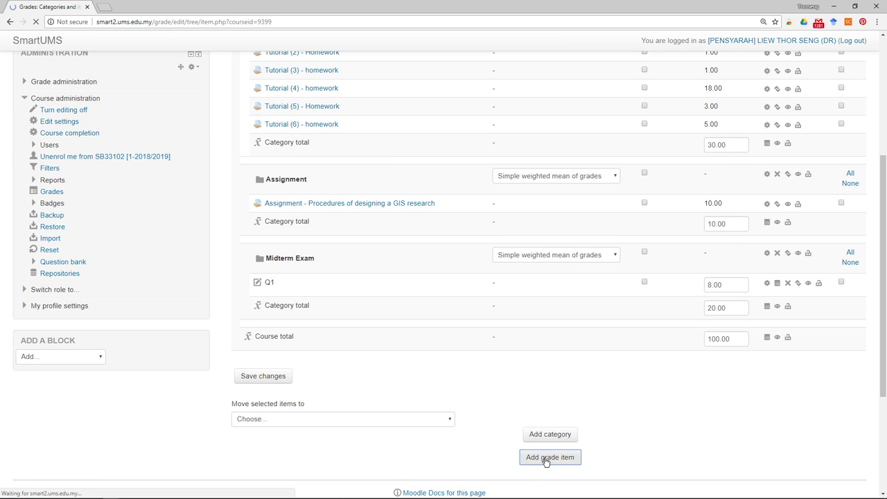
left_click(400, 175)
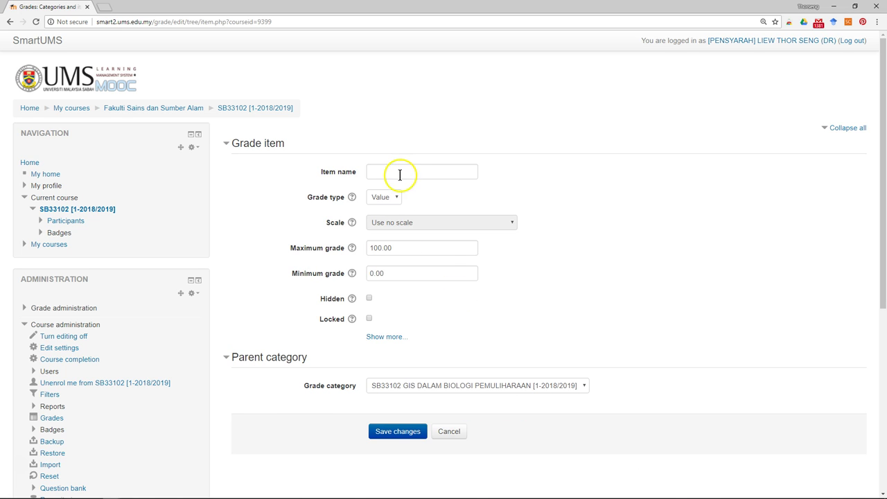
left_click(389, 172)
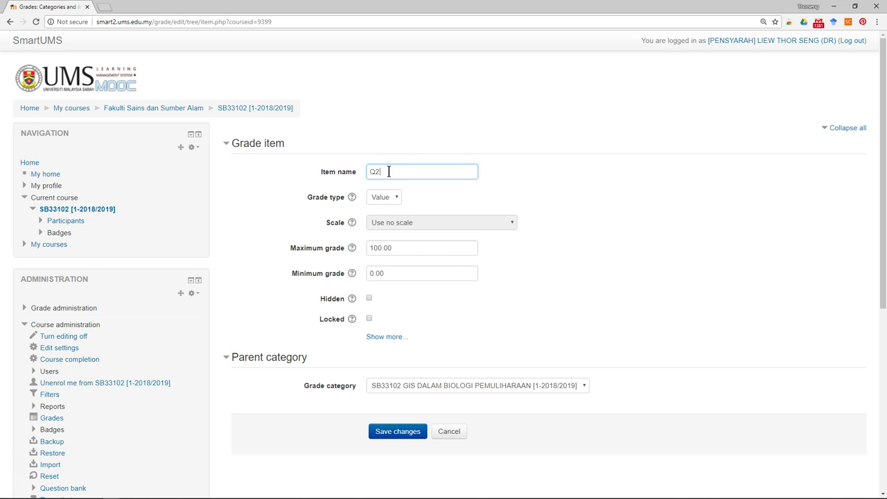
left_click(310, 248)
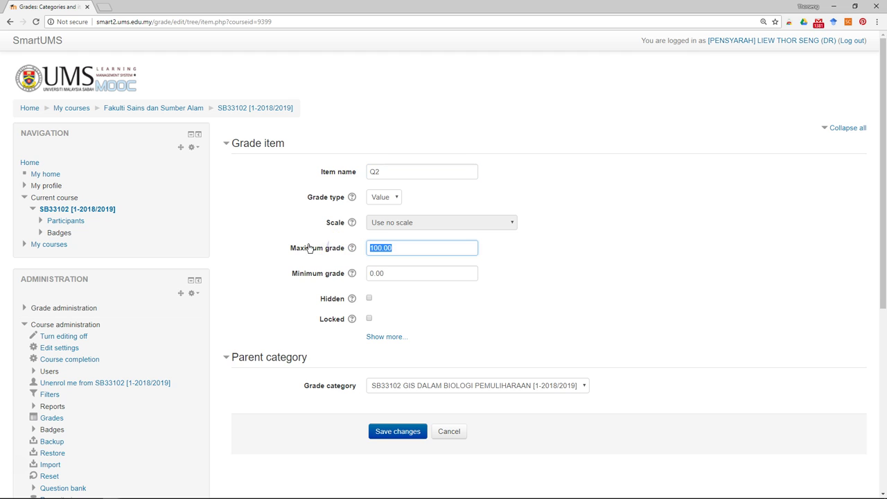
type("4")
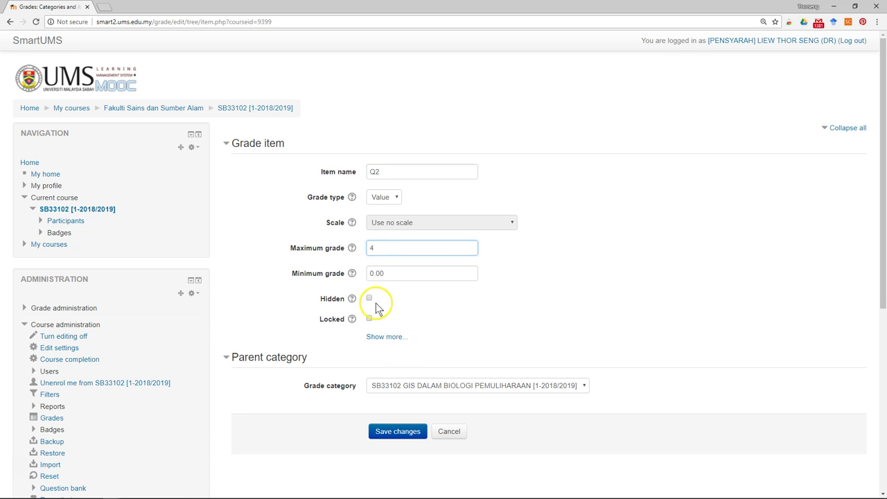
left_click(397, 385)
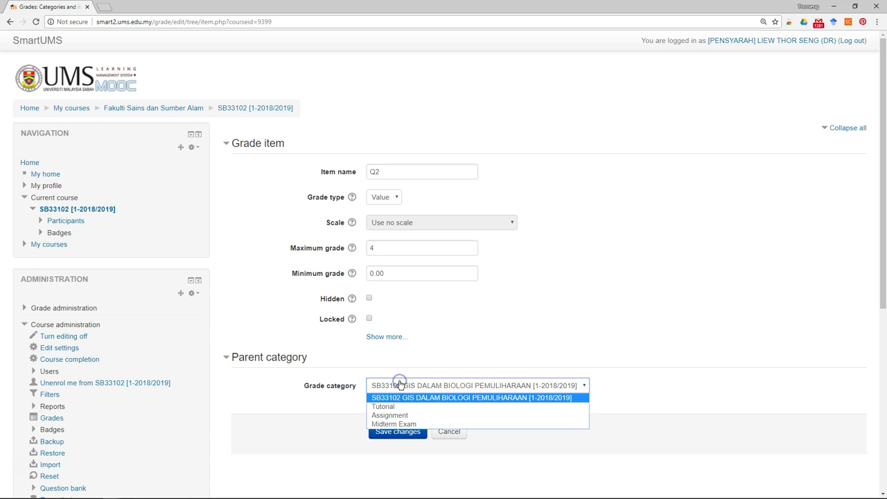
left_click(389, 424)
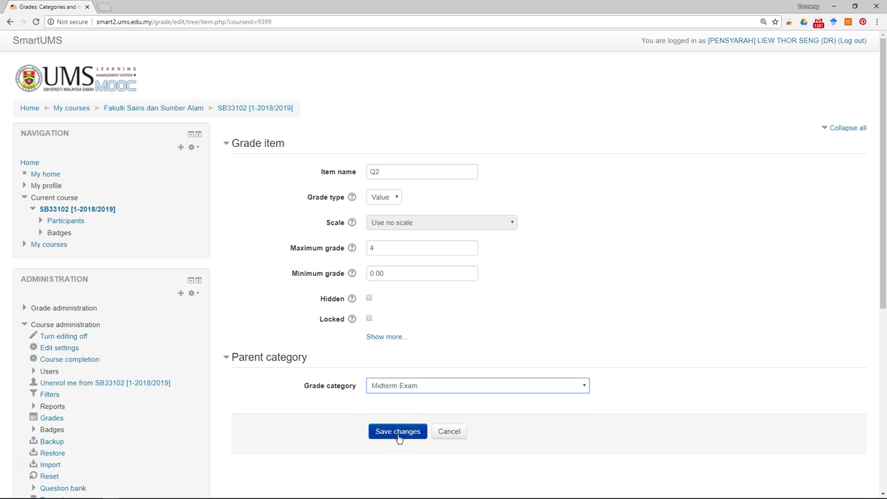
left_click(400, 432)
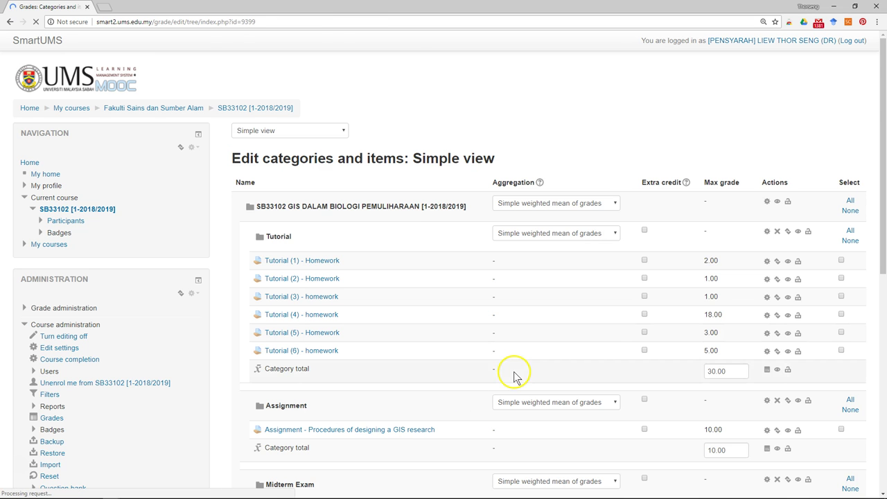
Add grade item Q3 with maximum grade 5 in the Midterm Exam category
scroll(510, 372, "down", 3)
scroll(625, 401, "down", 1)
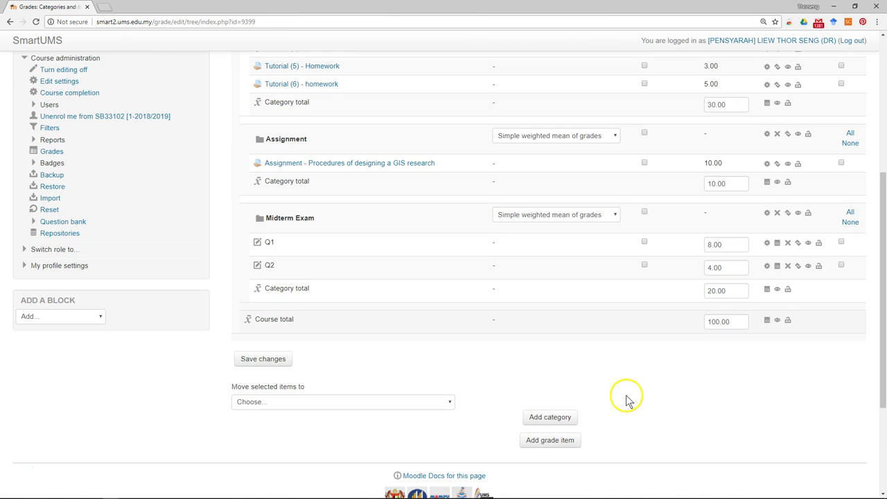
left_click(552, 438)
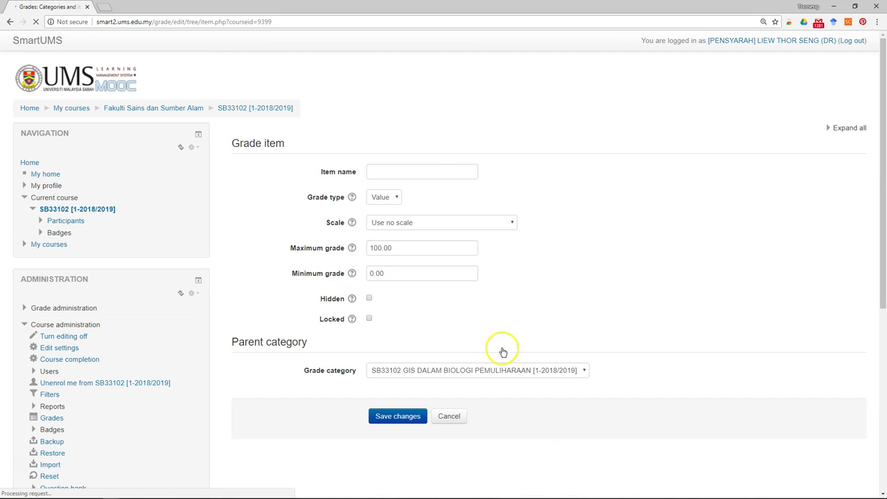
left_click(391, 172)
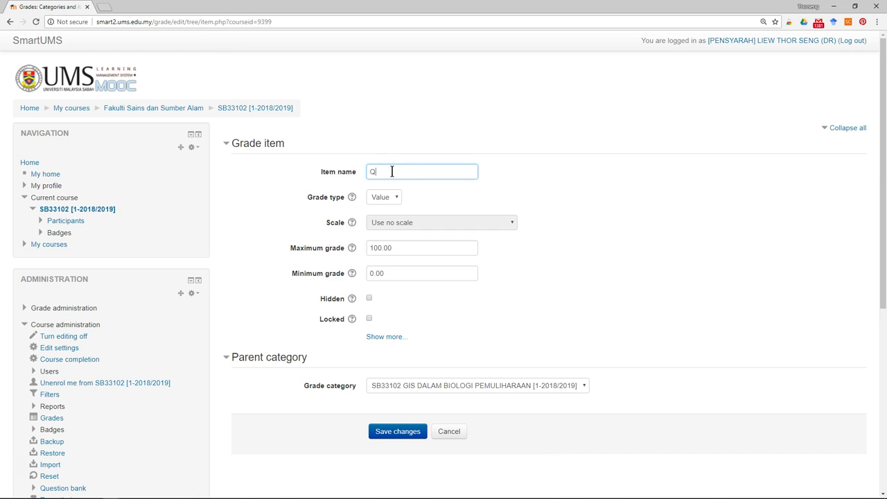
left_click_drag(407, 247, 296, 250)
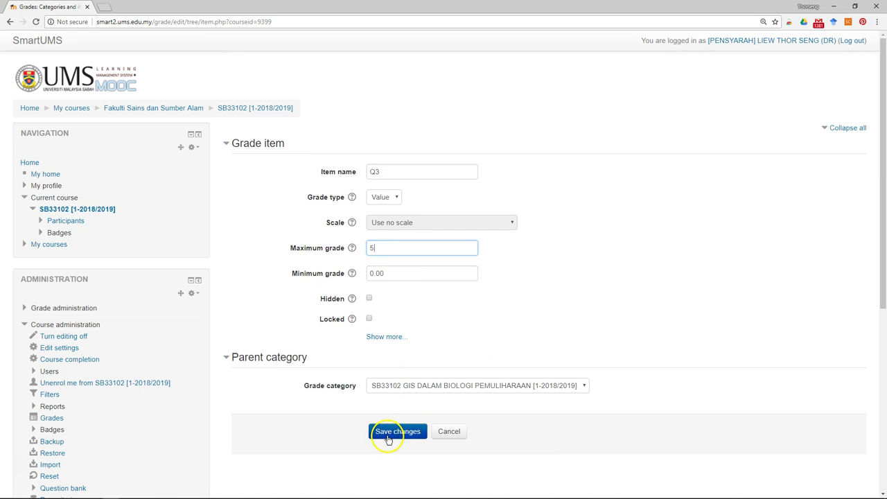
left_click(424, 386)
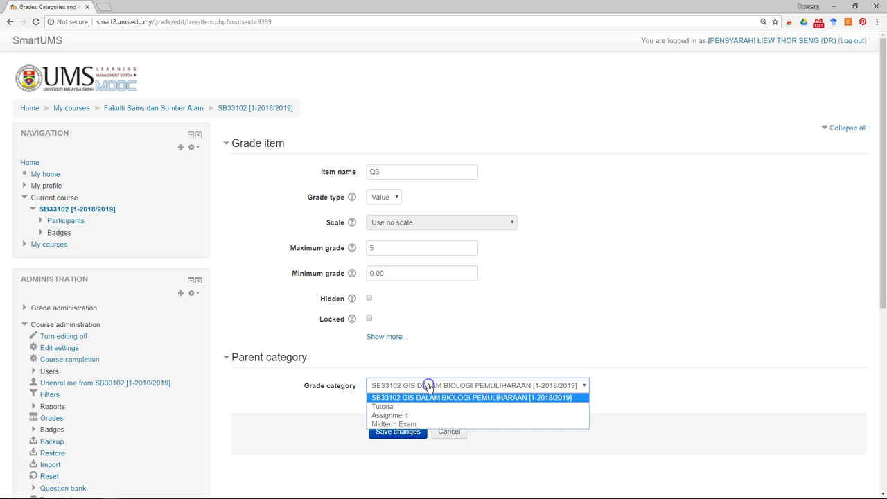
left_click(397, 424)
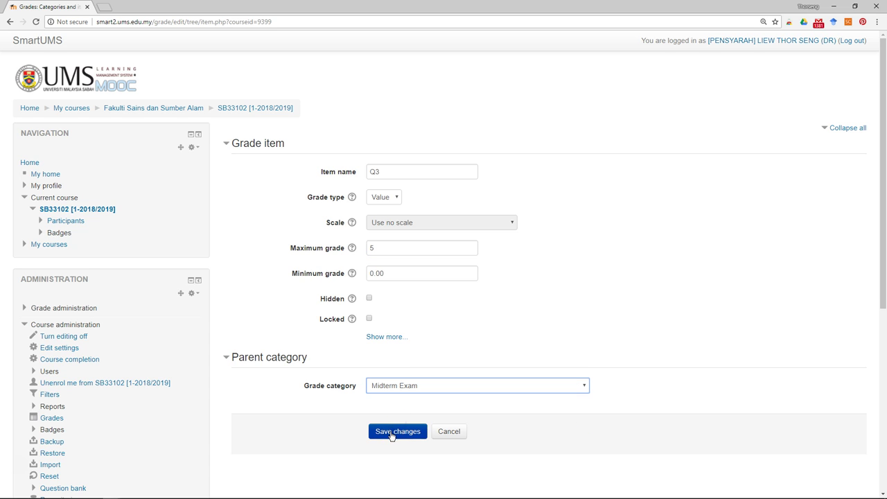
left_click(392, 433)
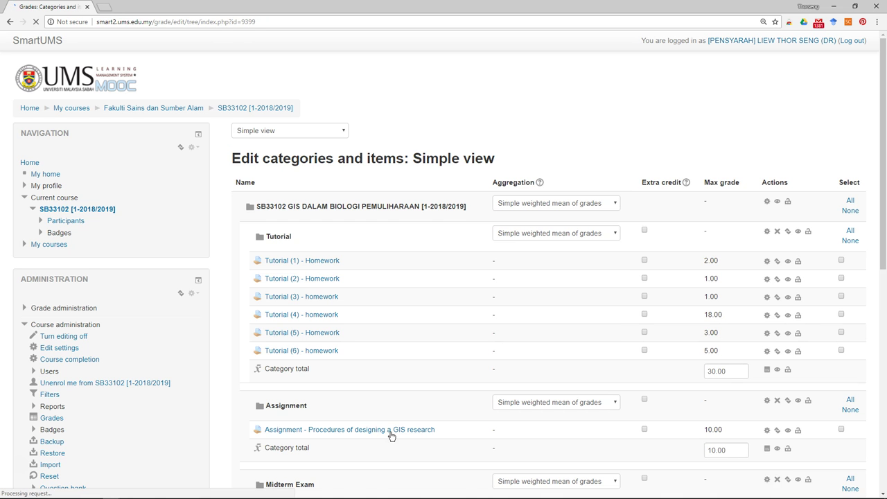
Open the Add category form, then go back to Categories and items without creating one
scroll(392, 436, "down", 2)
scroll(392, 436, "down", 2)
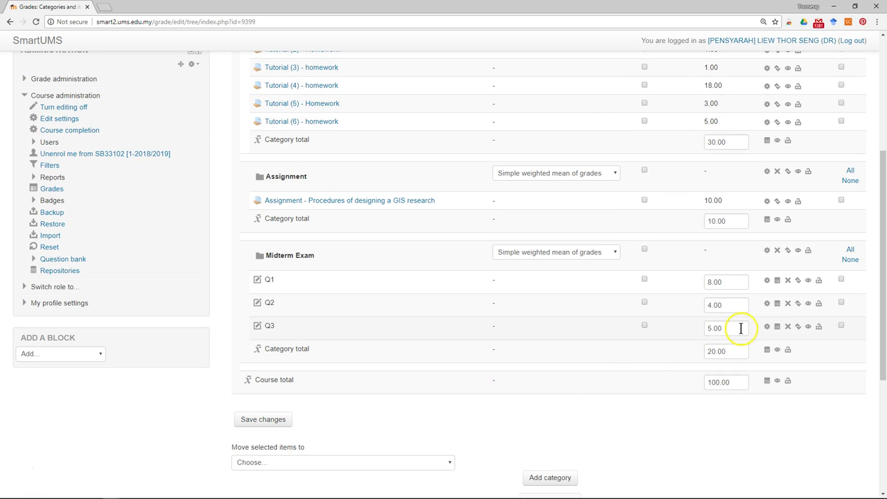
left_click(550, 477)
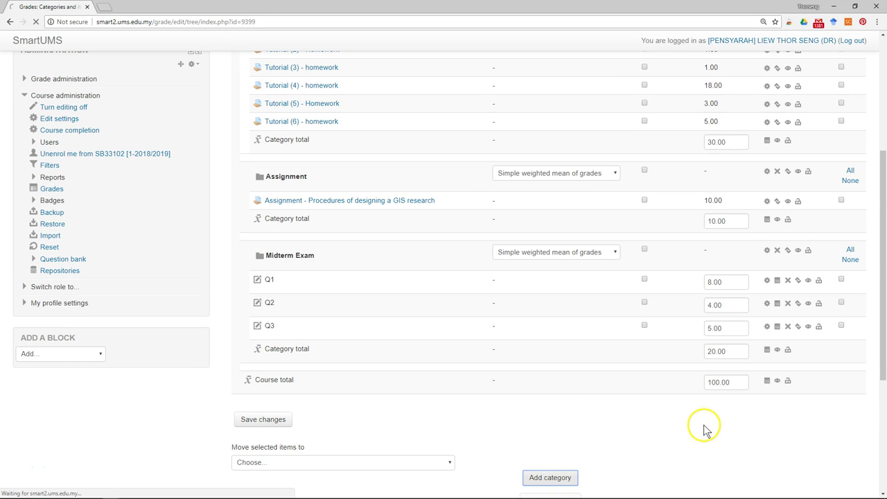
scroll(703, 428, "down", 2)
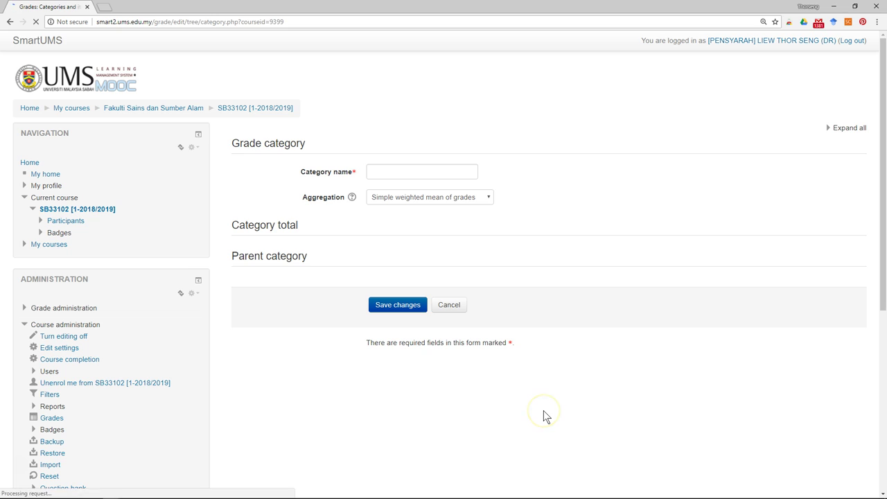
left_click(9, 23)
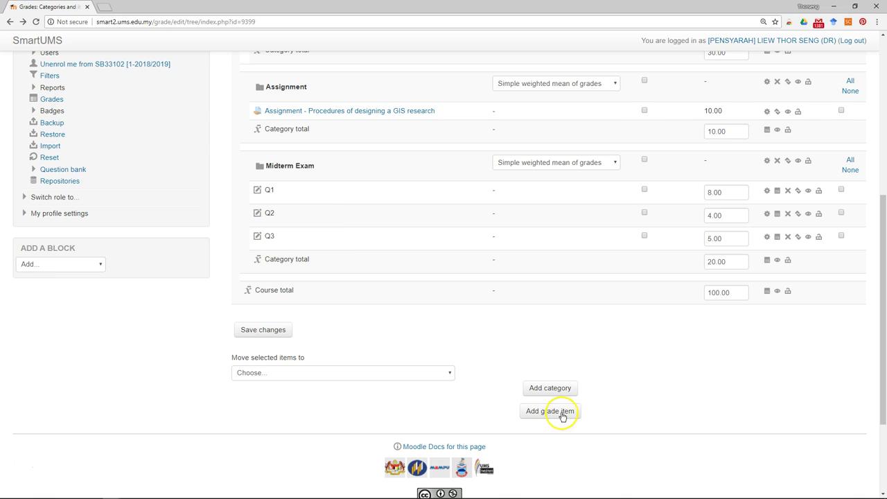
Create grade item Q4 with maximum grade 3 under Midterm Exam and save it
left_click(565, 413)
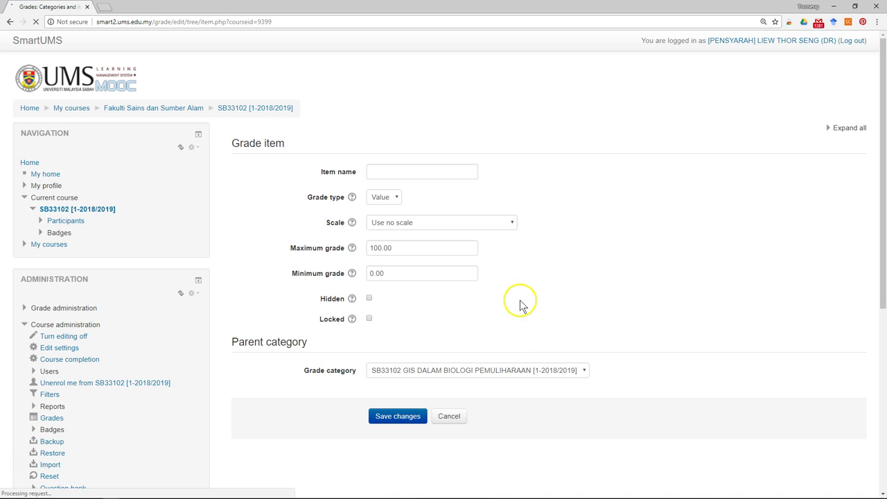
left_click(406, 168)
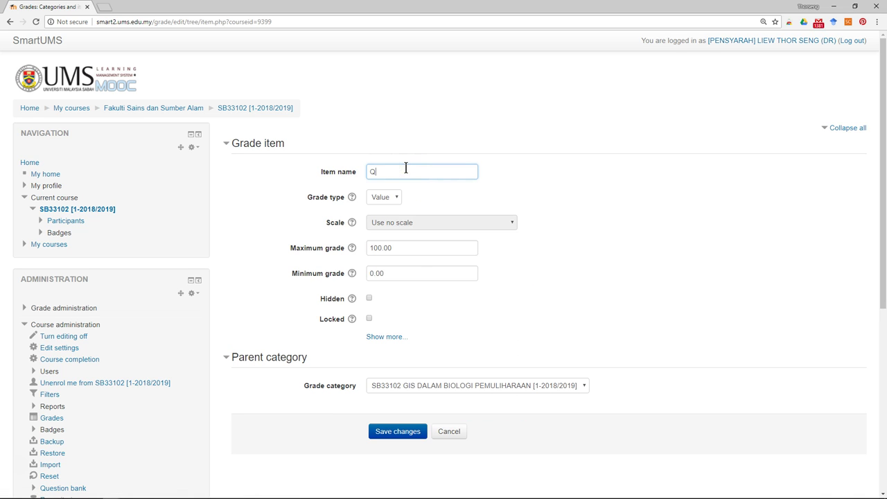
type("Q4")
left_click(278, 247)
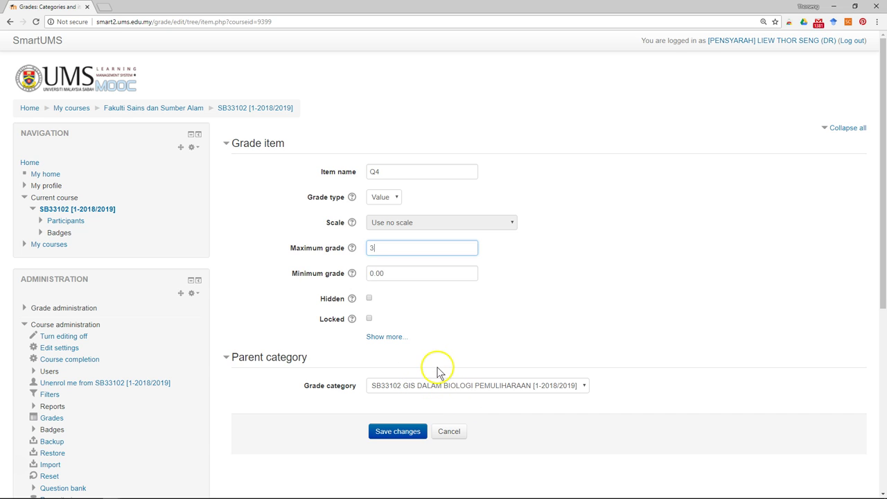
left_click(422, 388)
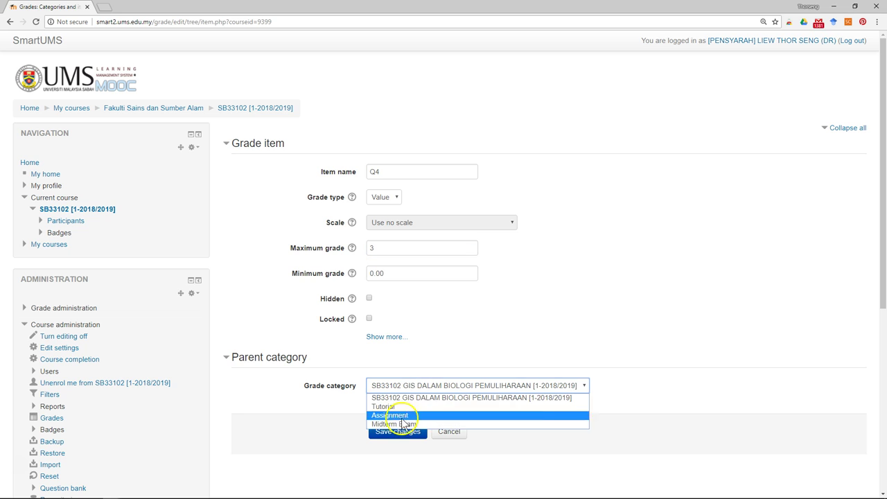
left_click(396, 423)
left_click(391, 433)
left_click(392, 433)
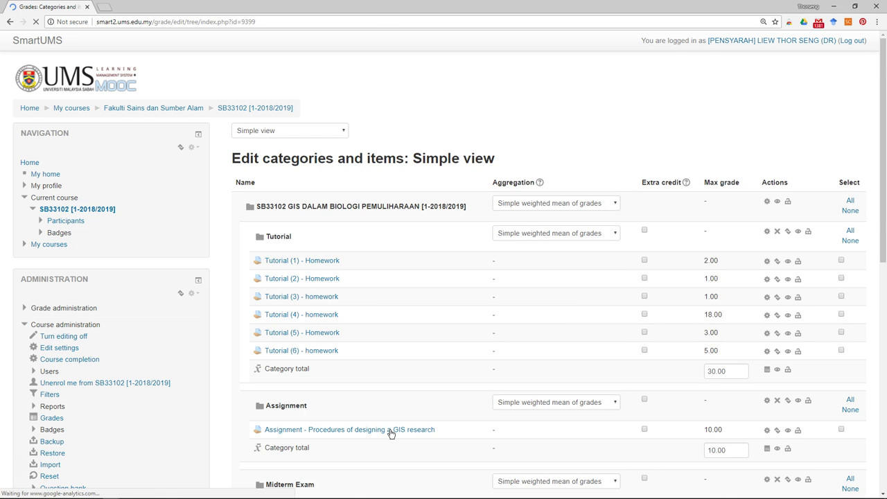
scroll(392, 433, "down", 3)
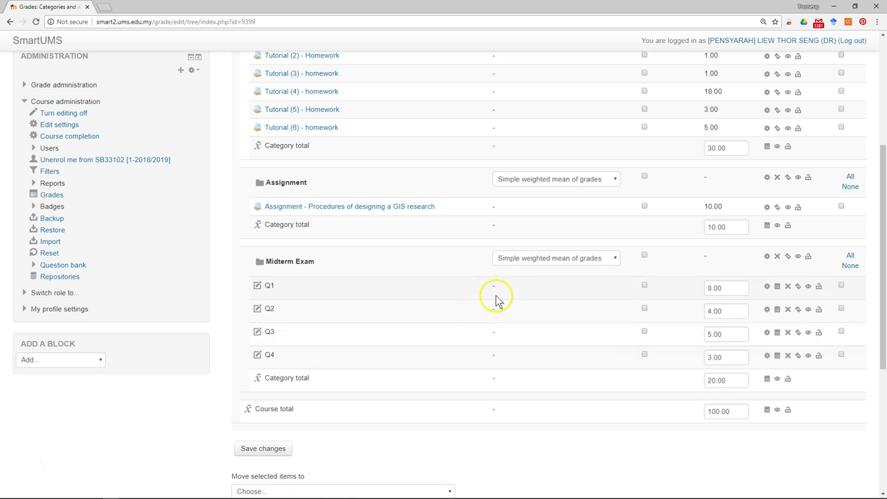
scroll(492, 358, "down", 2)
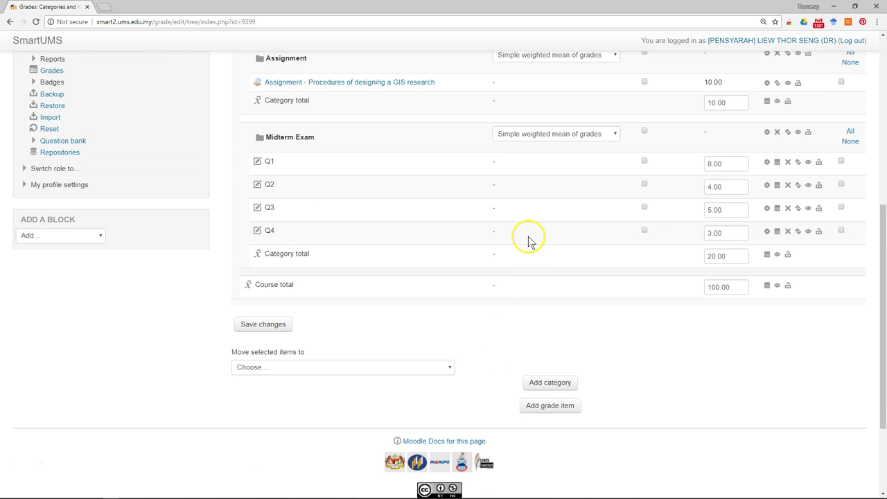
Create the Final Exam category with its category total maximum grade set to 40
left_click(552, 387)
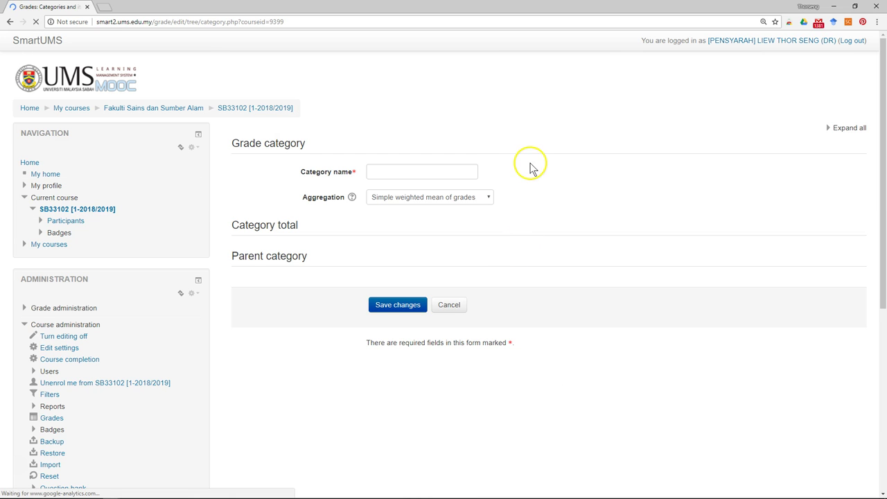
left_click(453, 174)
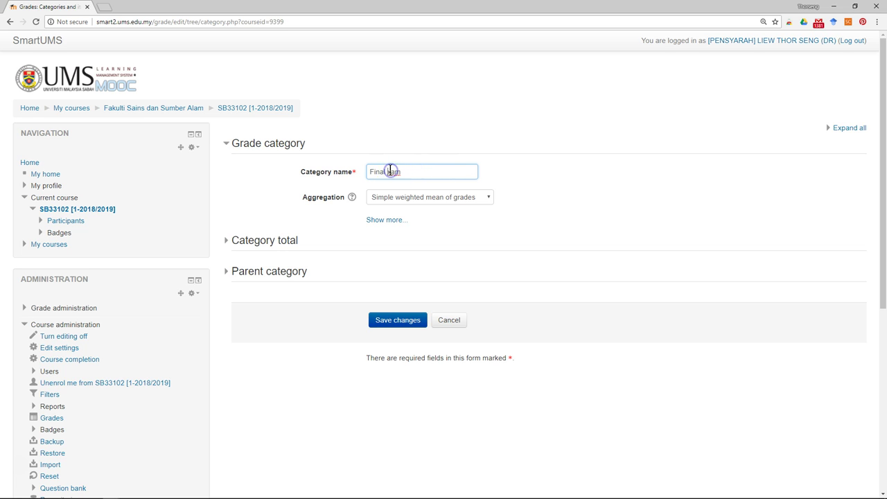
left_click(260, 240)
left_click_drag(388, 319, 333, 317)
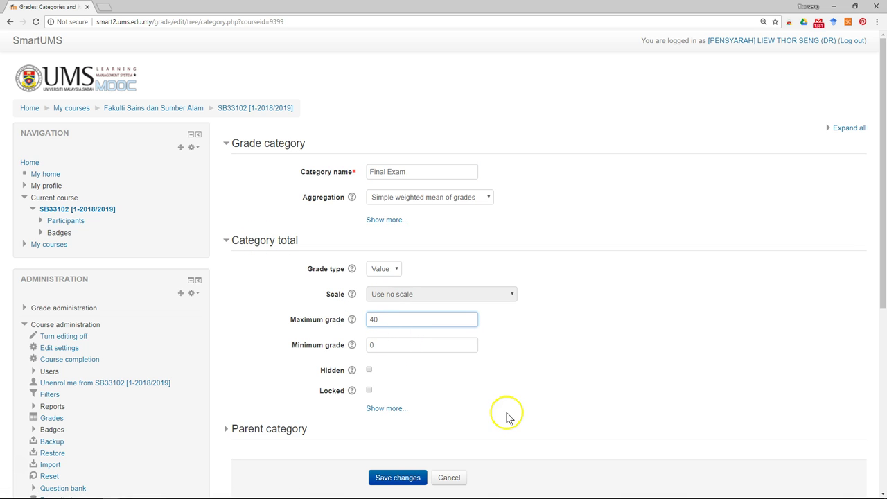
scroll(390, 432, "down", 1)
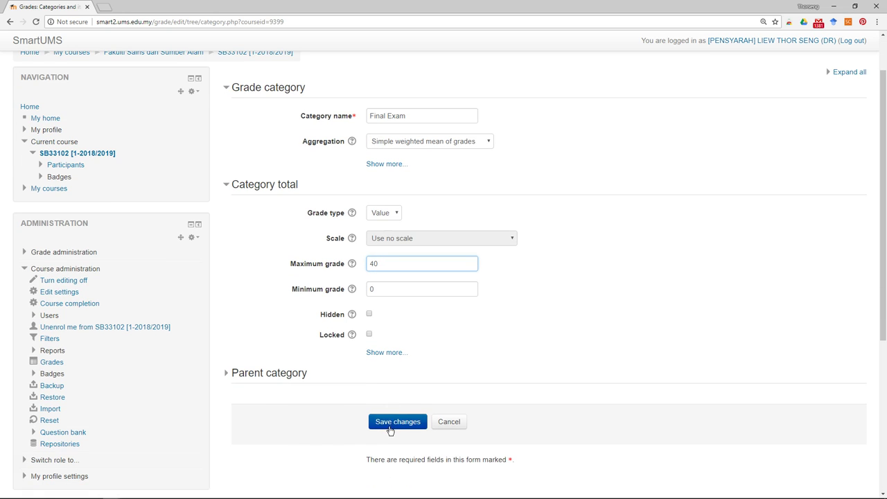
left_click(400, 428)
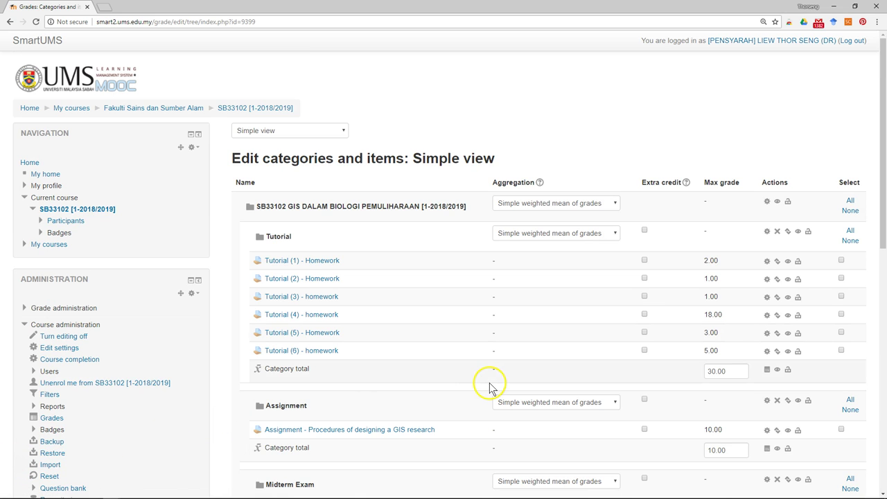
Open a blank new grade item form from the bottom of the categories and items page
scroll(515, 373, "down", 5)
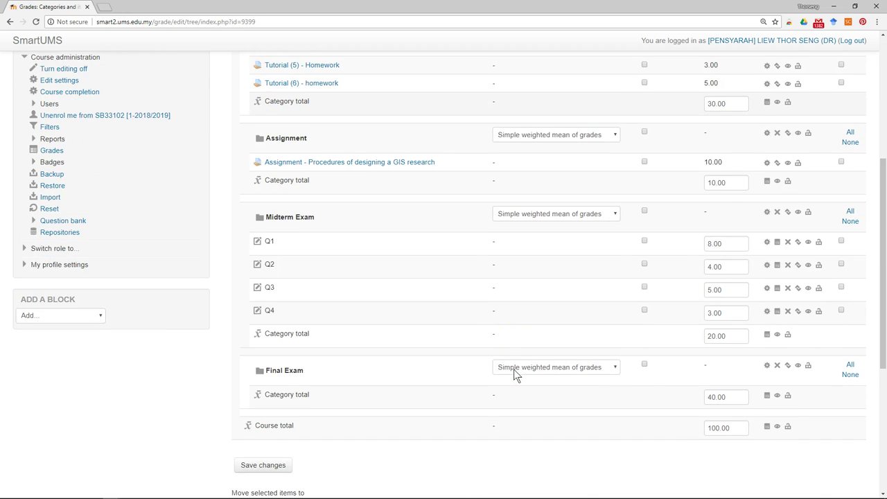
scroll(515, 374, "down", 1)
left_click(562, 365)
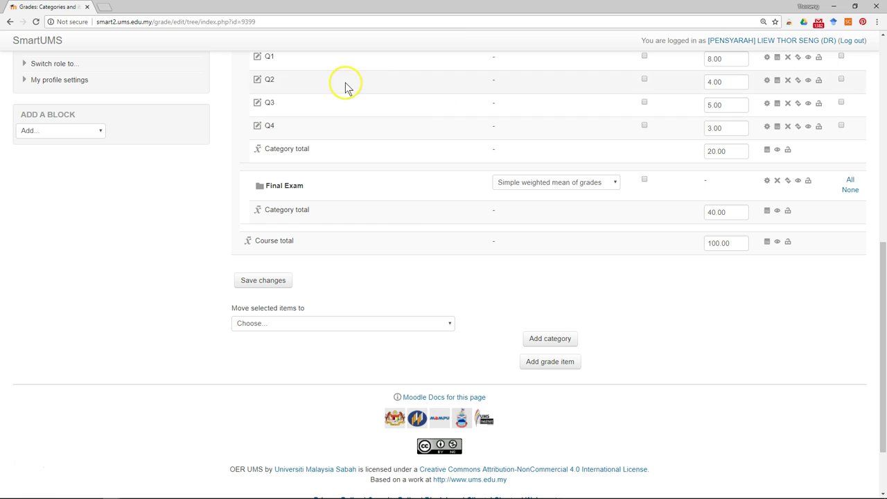
left_click(536, 361)
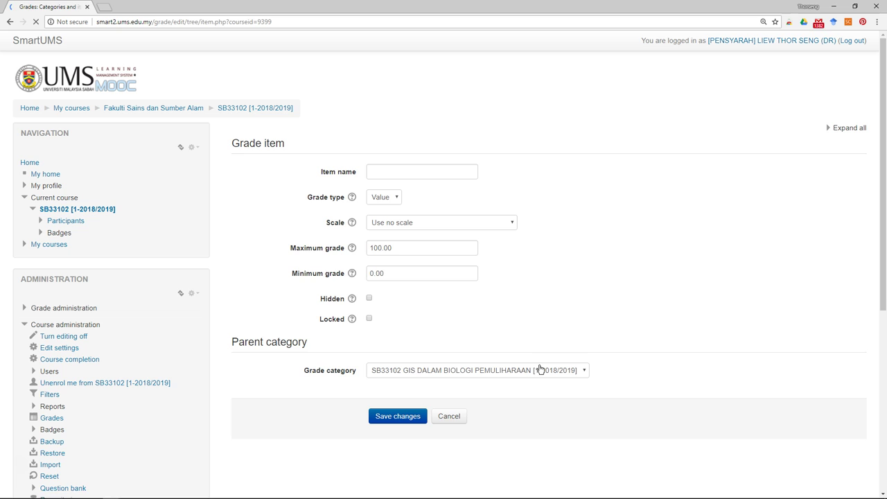
Save grade item Q1 with maximum grade 20 in the Final Exam category
left_click(413, 165)
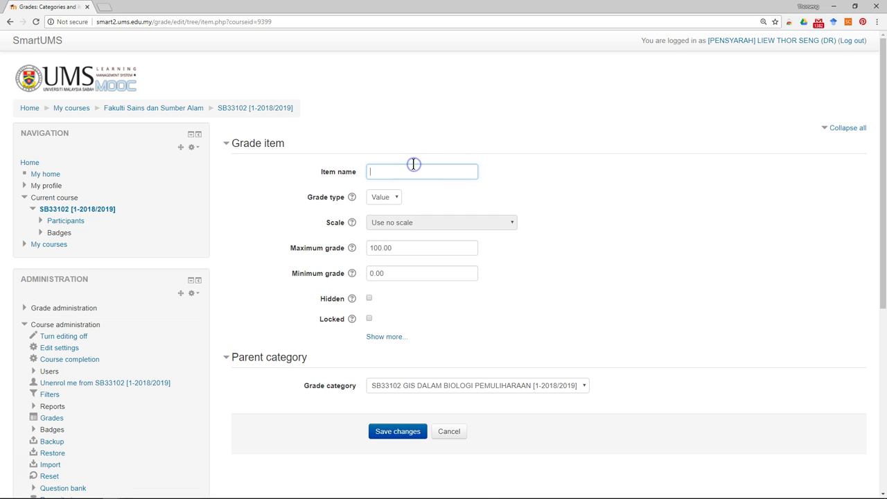
type("Q1")
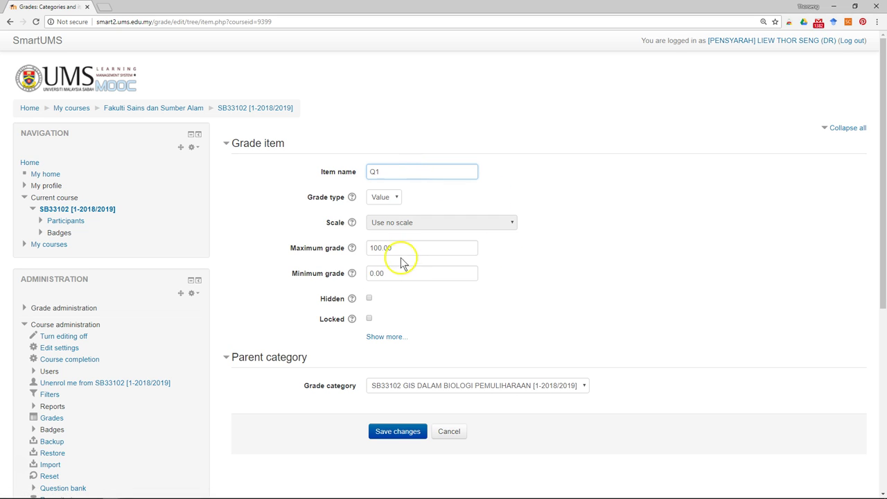
left_click(291, 242)
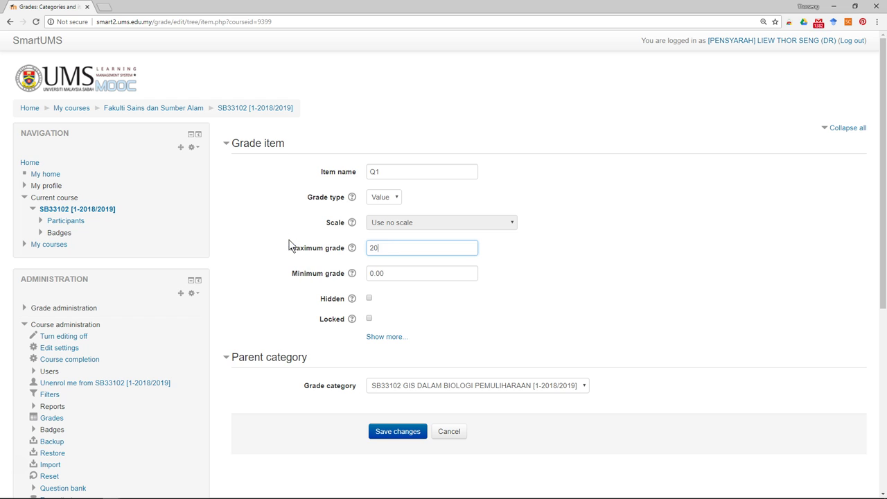
left_click(423, 392)
left_click(399, 434)
left_click(389, 432)
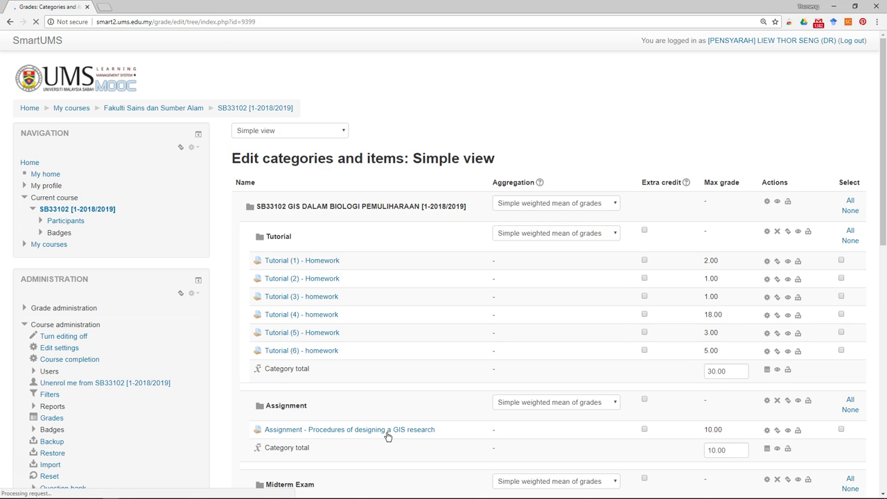
scroll(387, 435, "down", 4)
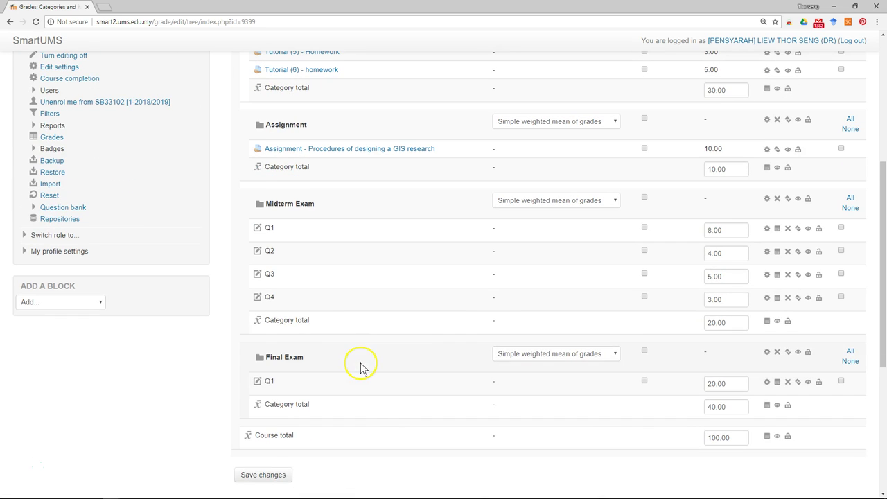
scroll(441, 418, "down", 2)
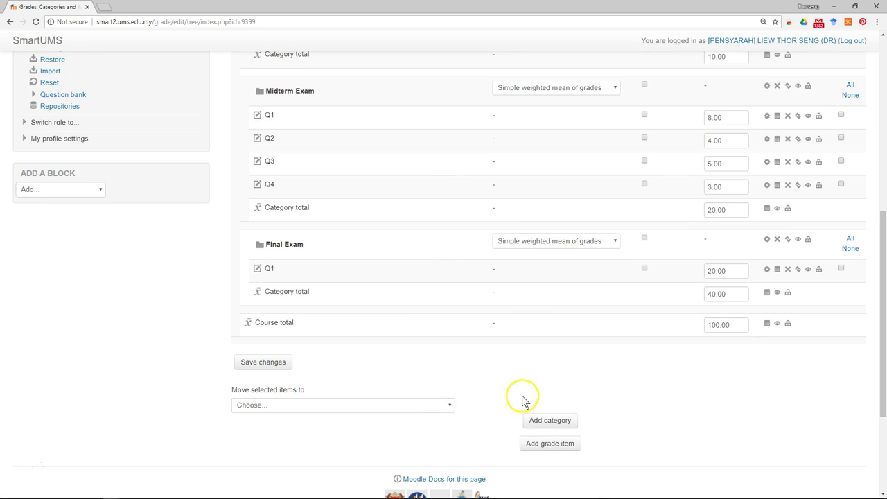
Add grade item Q2 with maximum grade 20 in the Final Exam category
left_click(549, 444)
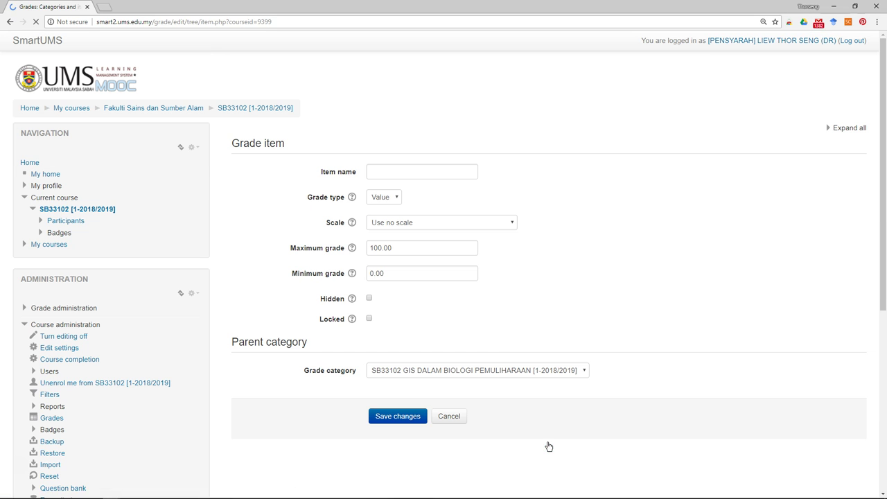
left_click(420, 174)
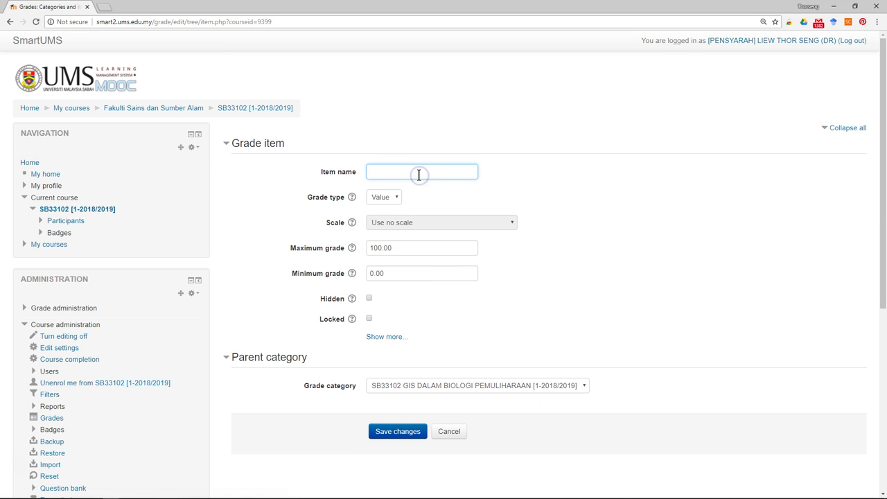
left_click_drag(406, 248, 262, 240)
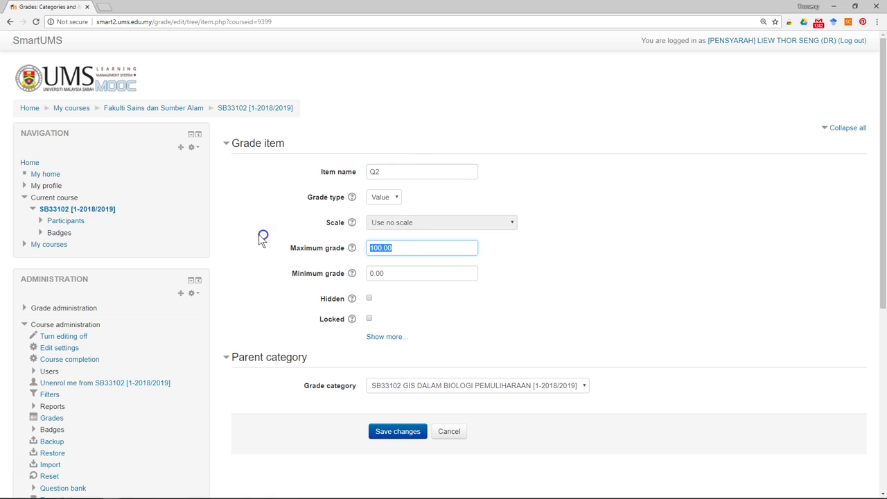
type("2")
key("BackSpace")
type("20")
left_click(439, 386)
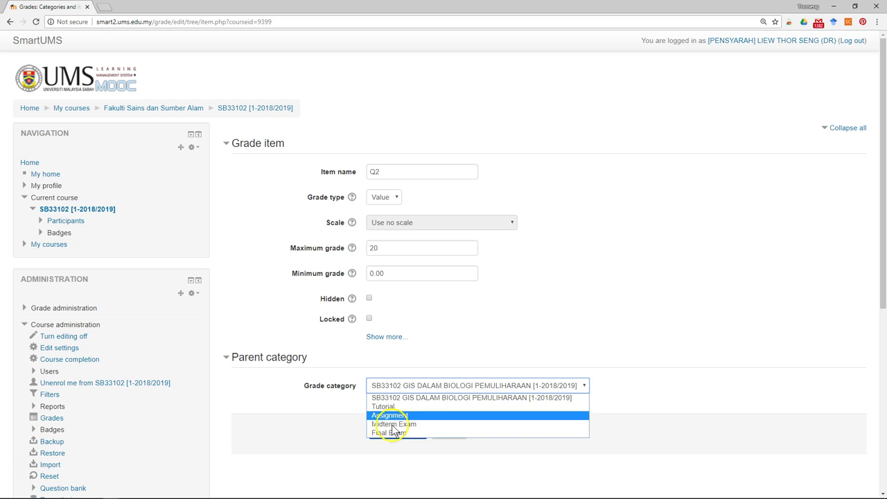
left_click(386, 434)
left_click(399, 432)
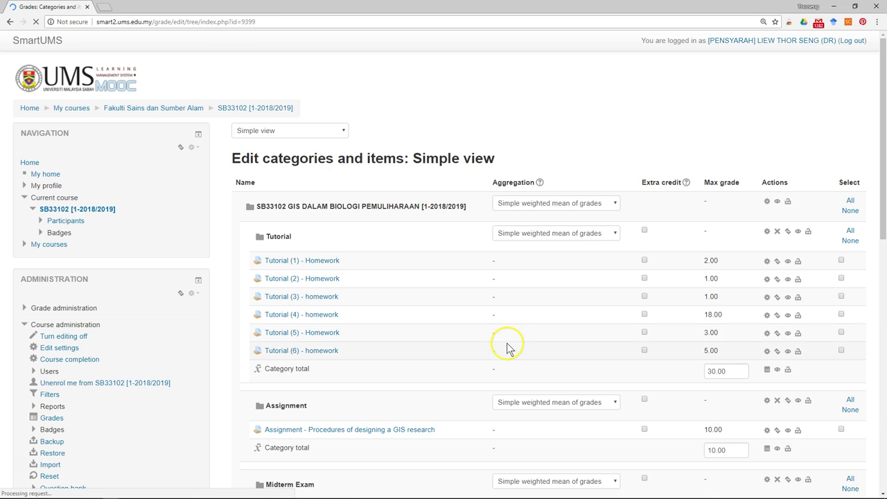
Hide Final Exam's Q1 and Q2 items from students and save the gradebook
scroll(507, 346, "down", 3)
scroll(506, 346, "down", 5)
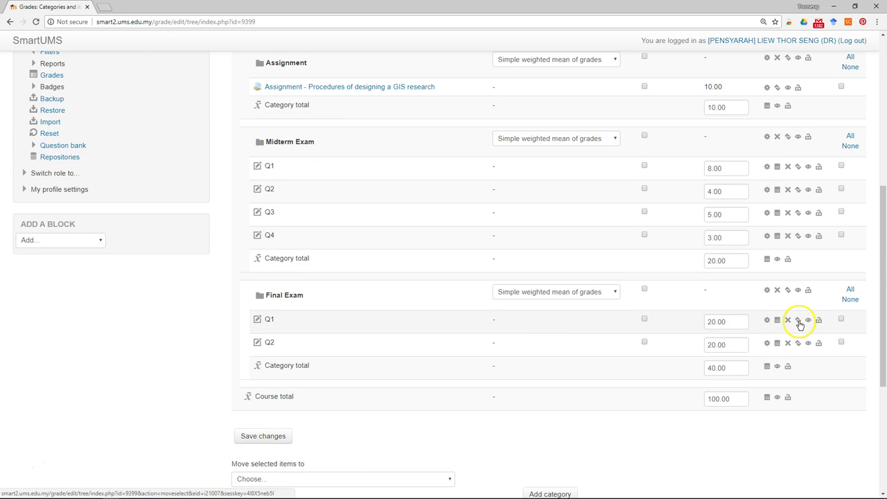
left_click(809, 322)
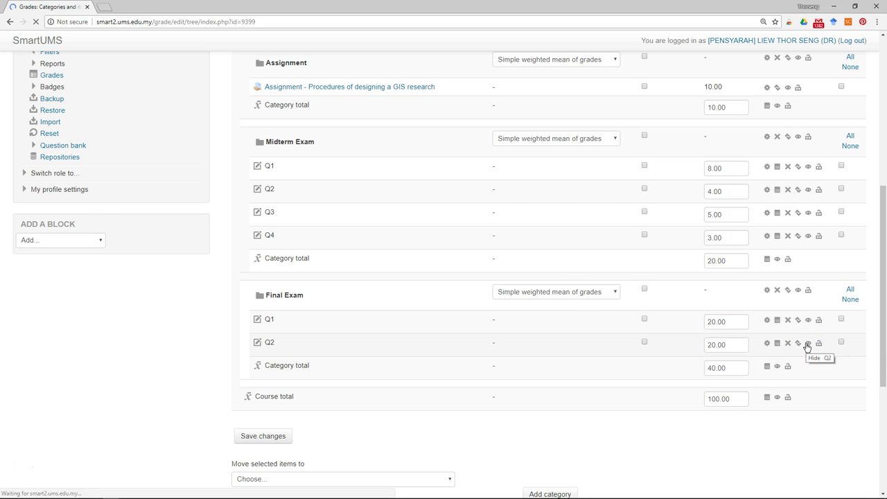
scroll(807, 350, "down", 4)
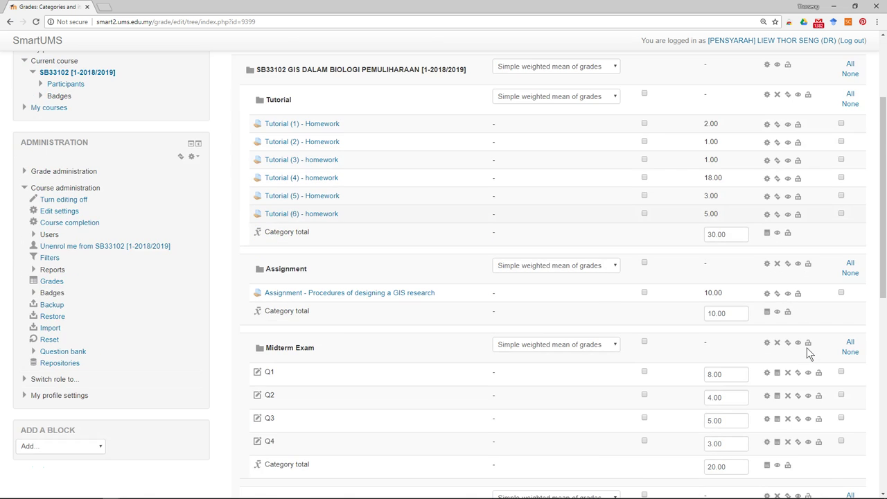
scroll(807, 352, "down", 1)
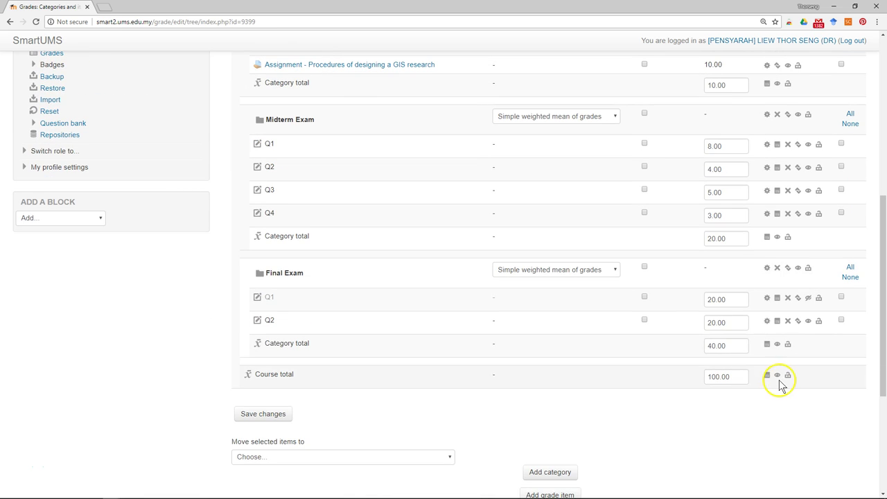
left_click(808, 322)
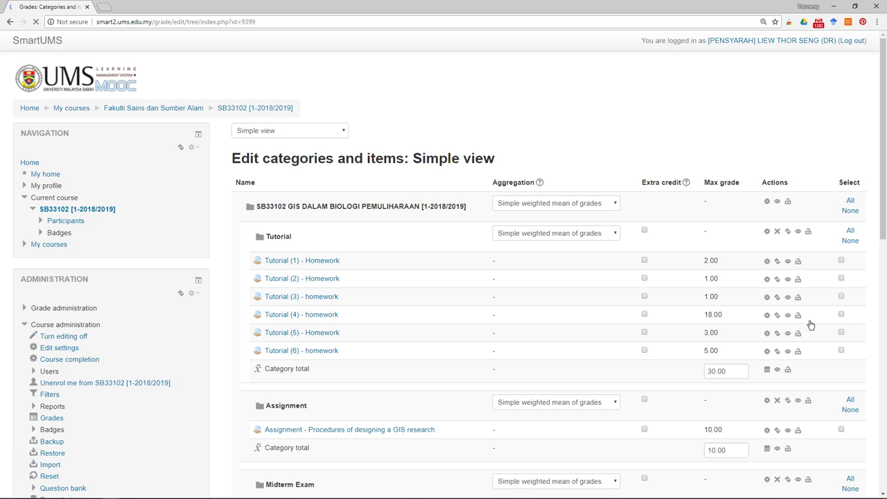
scroll(596, 321, "down", 6)
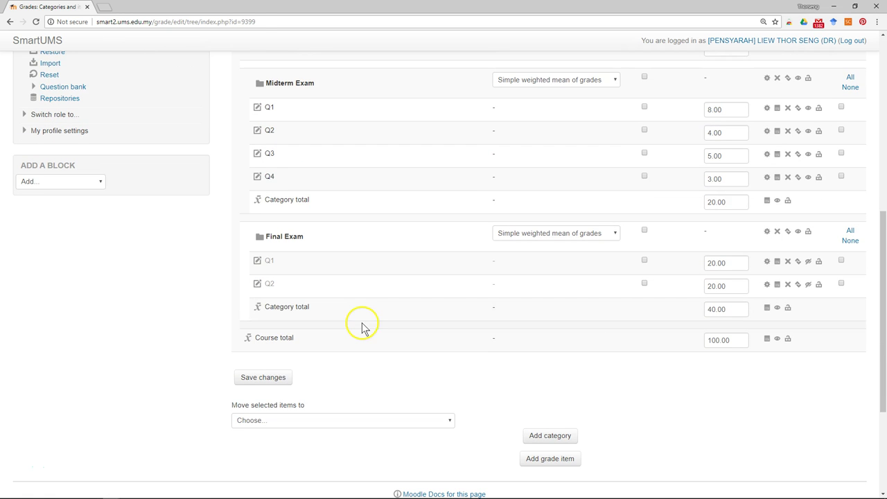
left_click(265, 380)
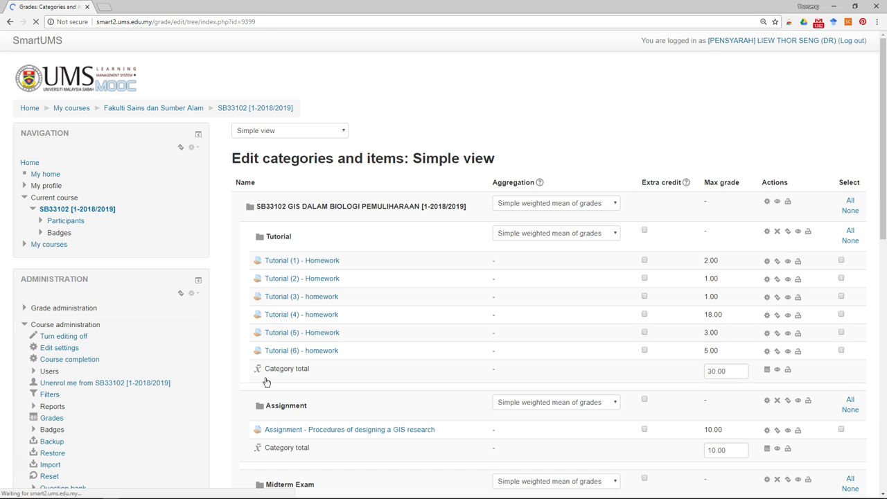
Switch the gradebook view from Simple view to the User report and review it
left_click(302, 129)
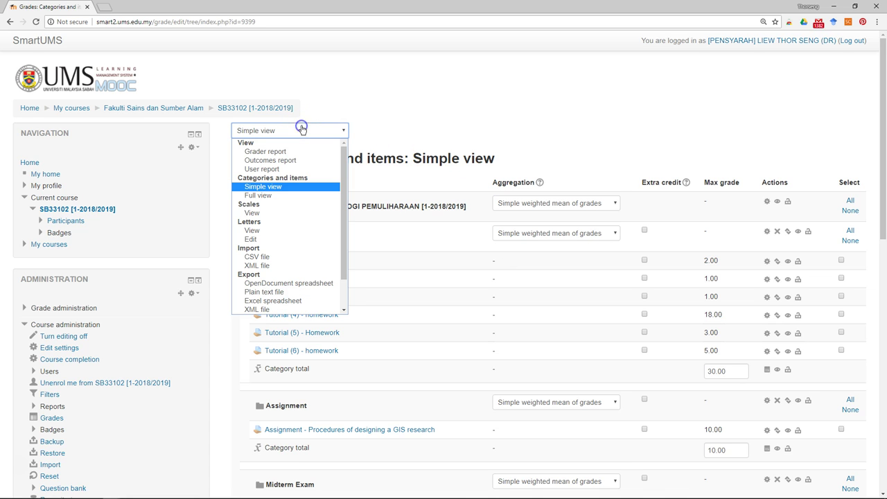
left_click(277, 170)
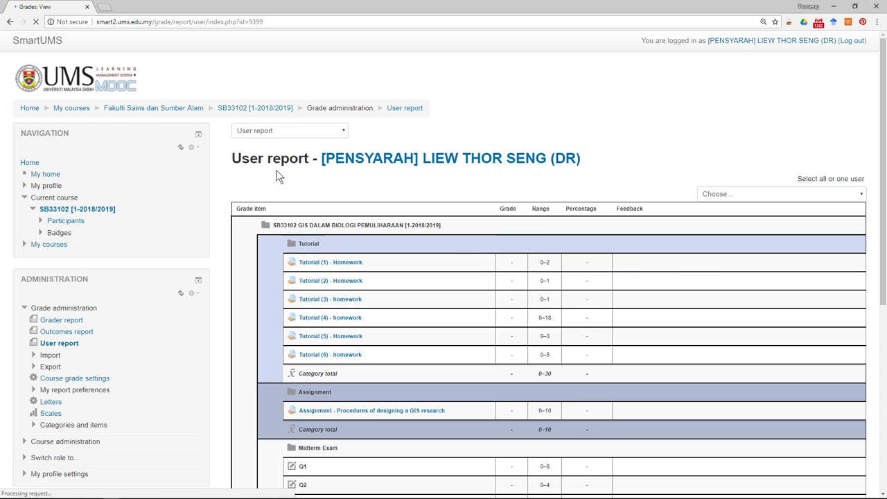
scroll(685, 291, "down", 3)
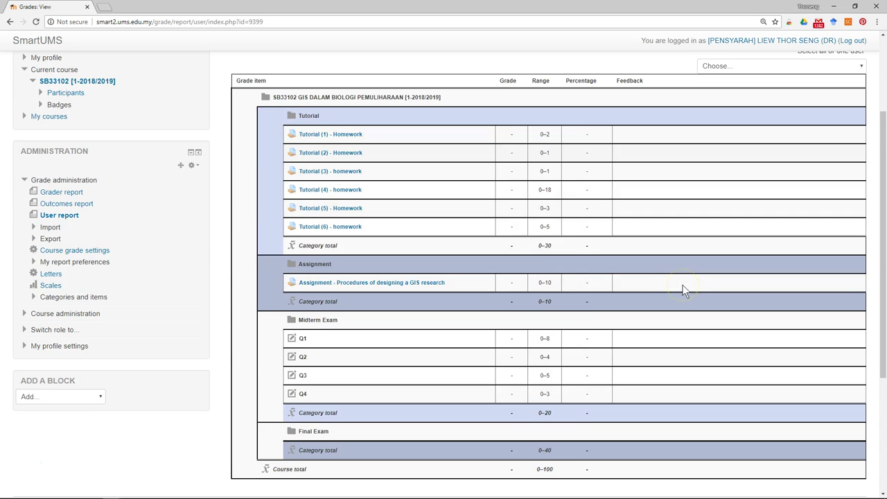
scroll(684, 292, "up", 1)
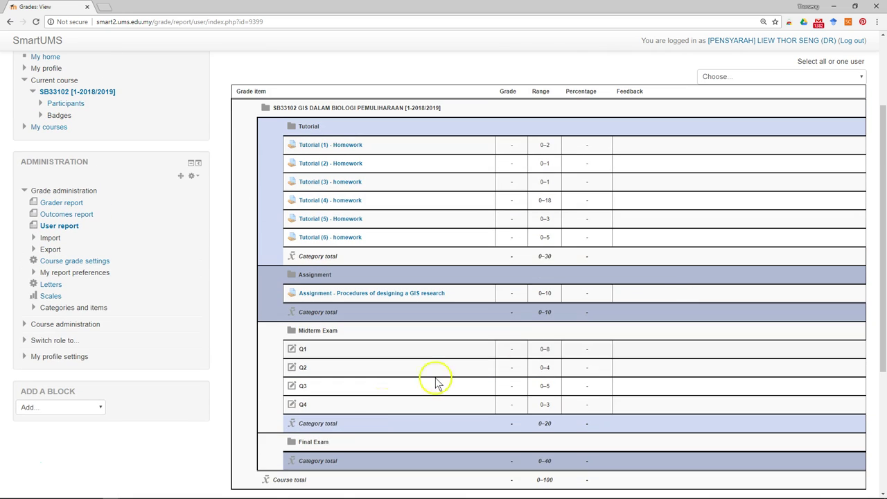